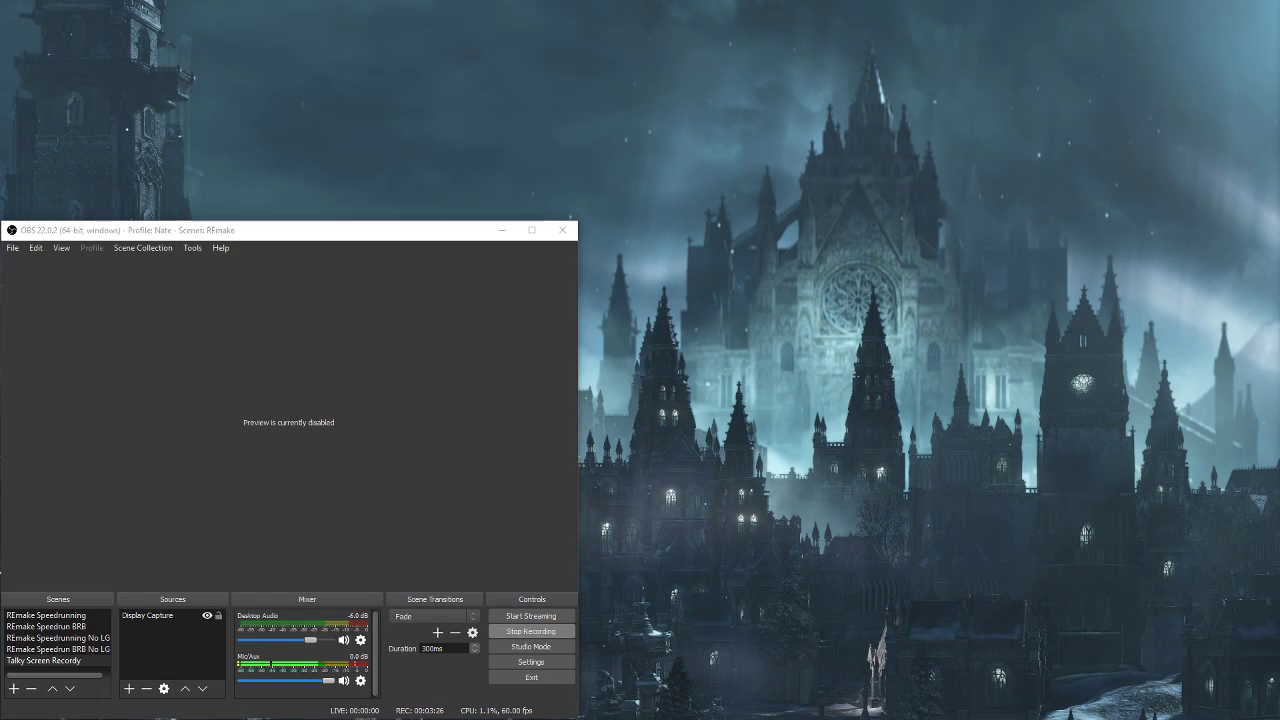
- Bring the browser's ReaPlugs page into view and examine the ReaPlugs VST v2.36 64-bit download entry
{"action": "left_click_drag", "start_coordinate": [1279, 82], "coordinate": [653, 100]}
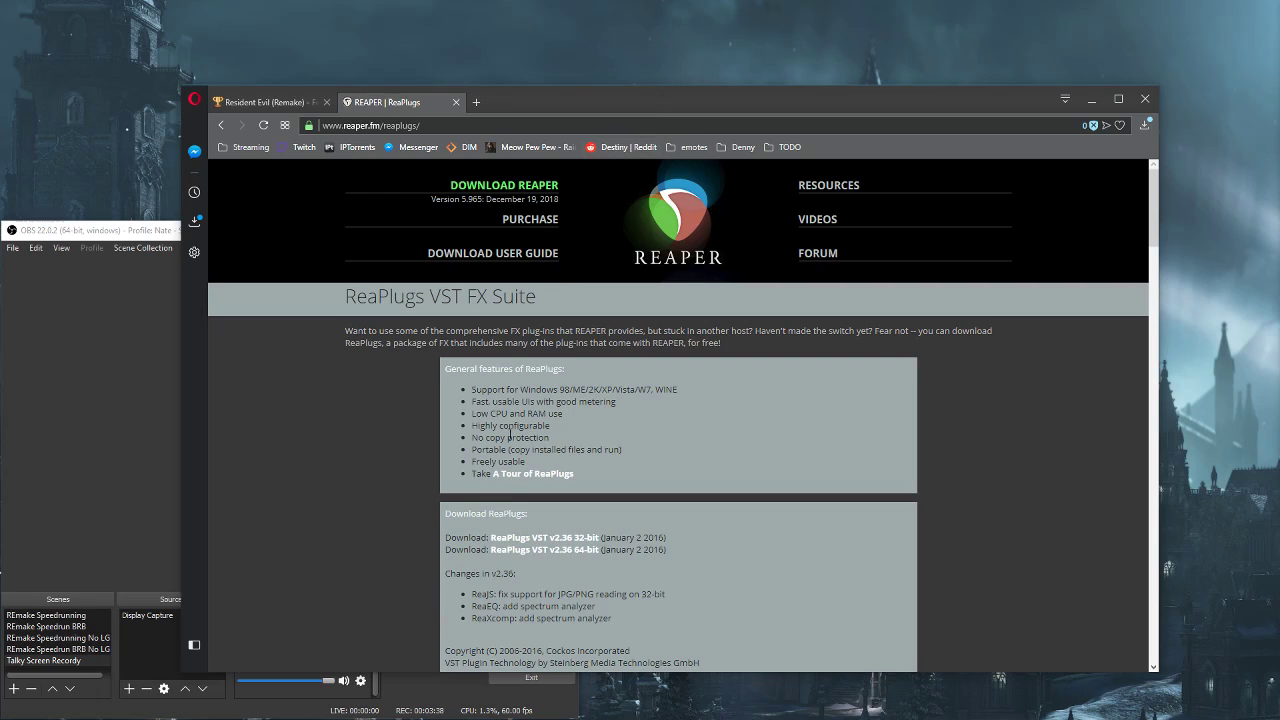
{"action": "left_click_drag", "start_coordinate": [446, 549], "coordinate": [668, 563]}
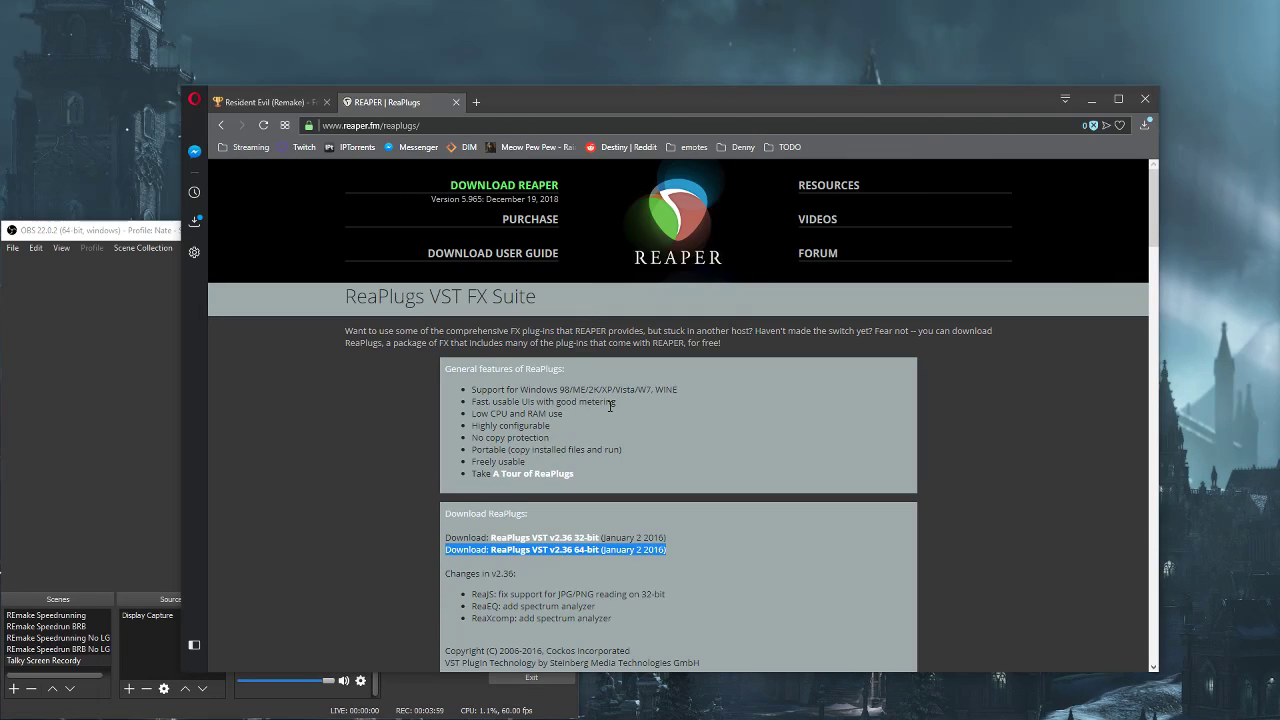
{"action": "left_click", "coordinate": [945, 446]}
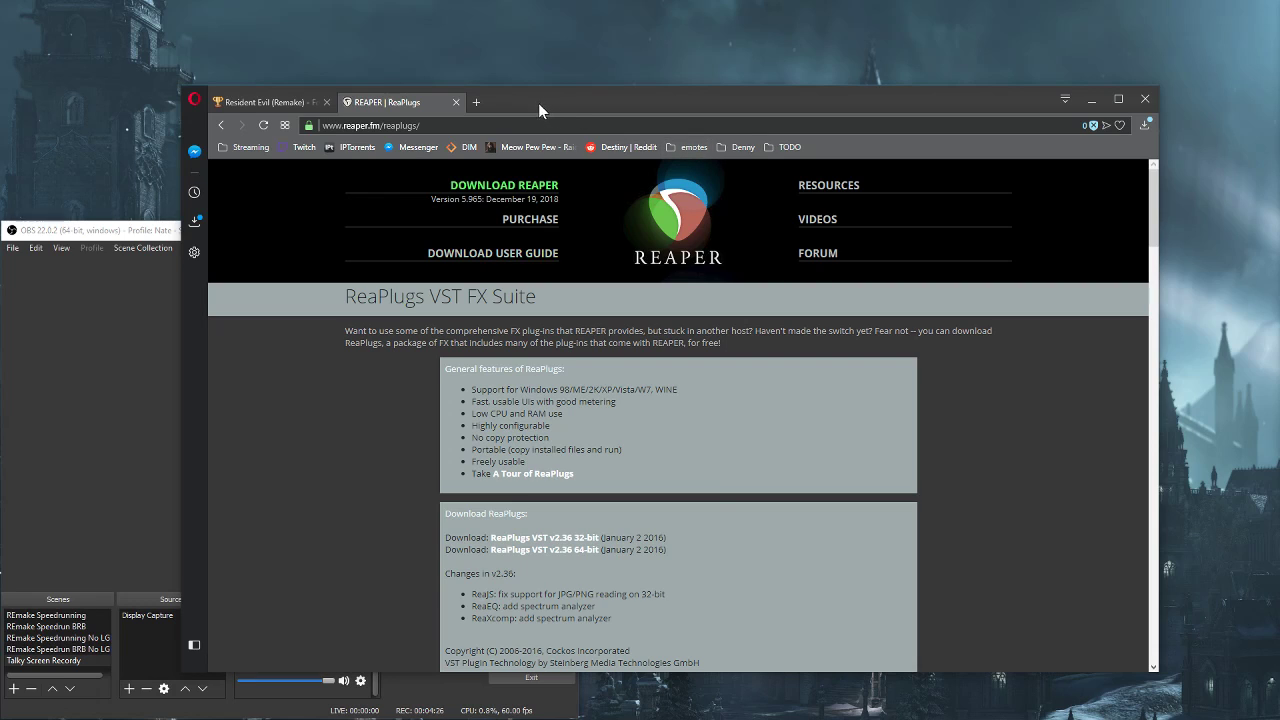
{"action": "left_click_drag", "start_coordinate": [521, 102], "coordinate": [1279, 112]}
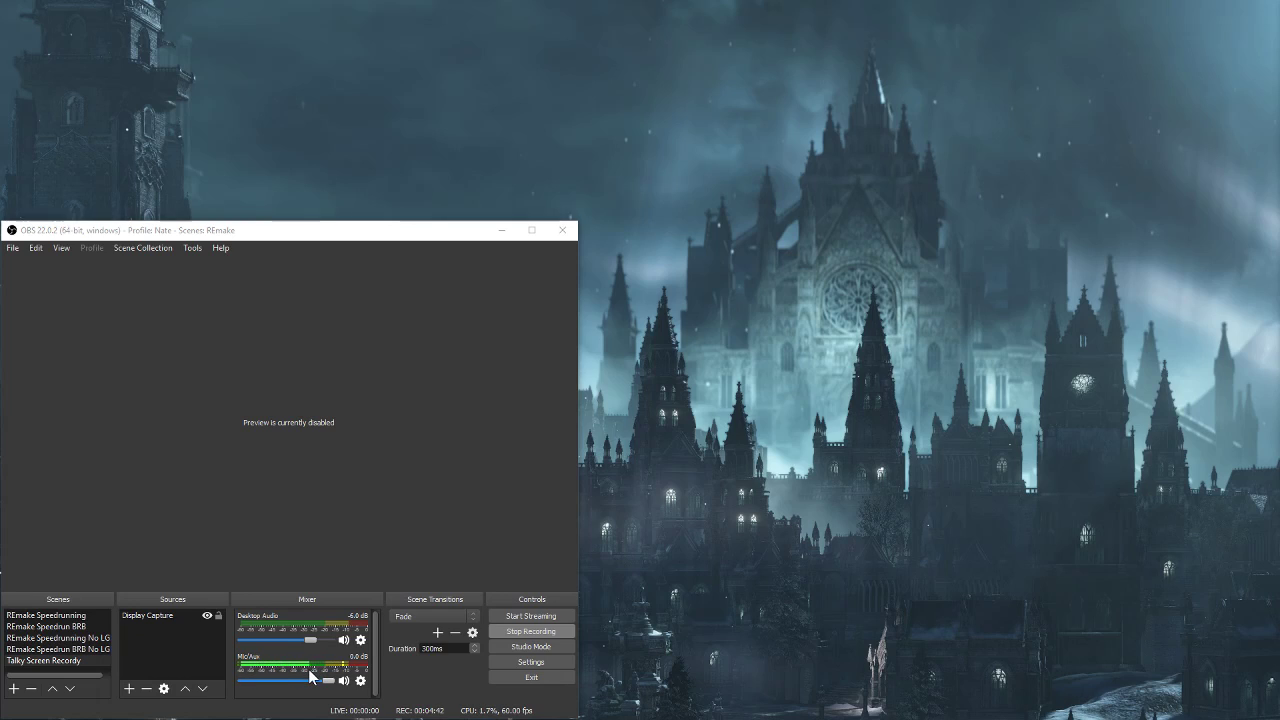
- Open the audio filters for the Mic/Aux source and place the filters window beside the main OBS window
{"action": "left_click", "coordinate": [360, 681]}
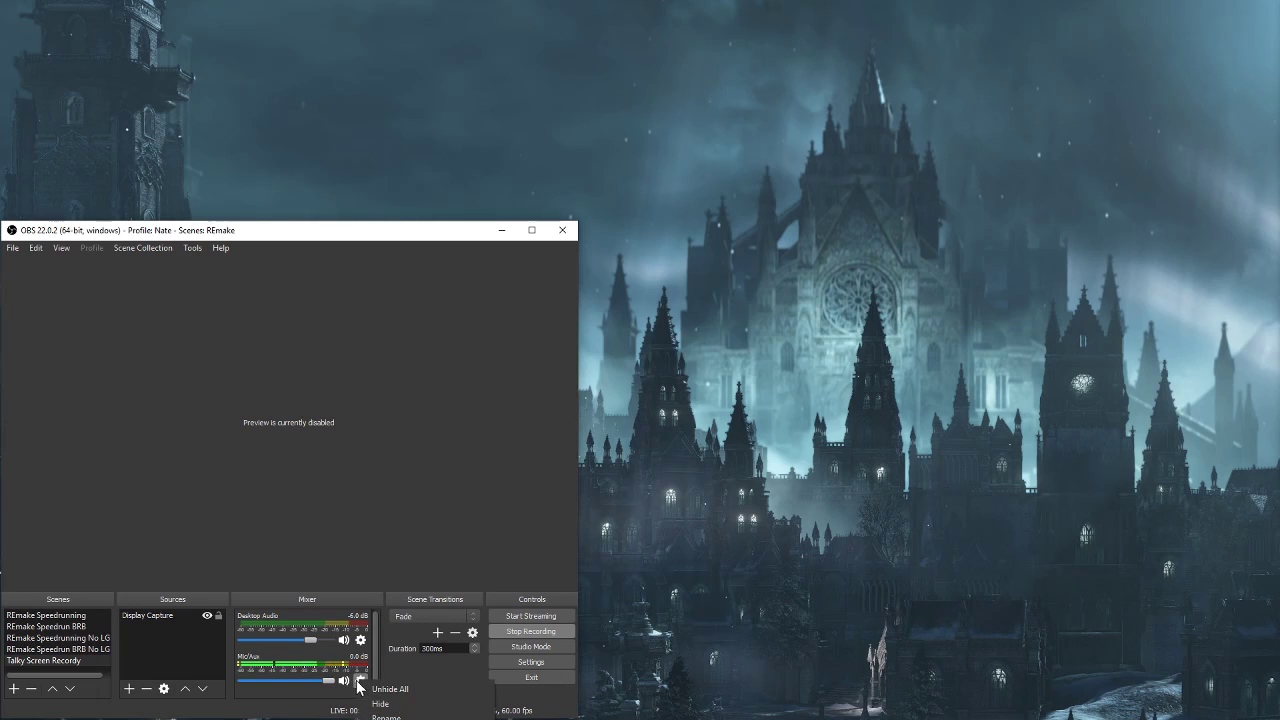
{"action": "left_click", "coordinate": [357, 681]}
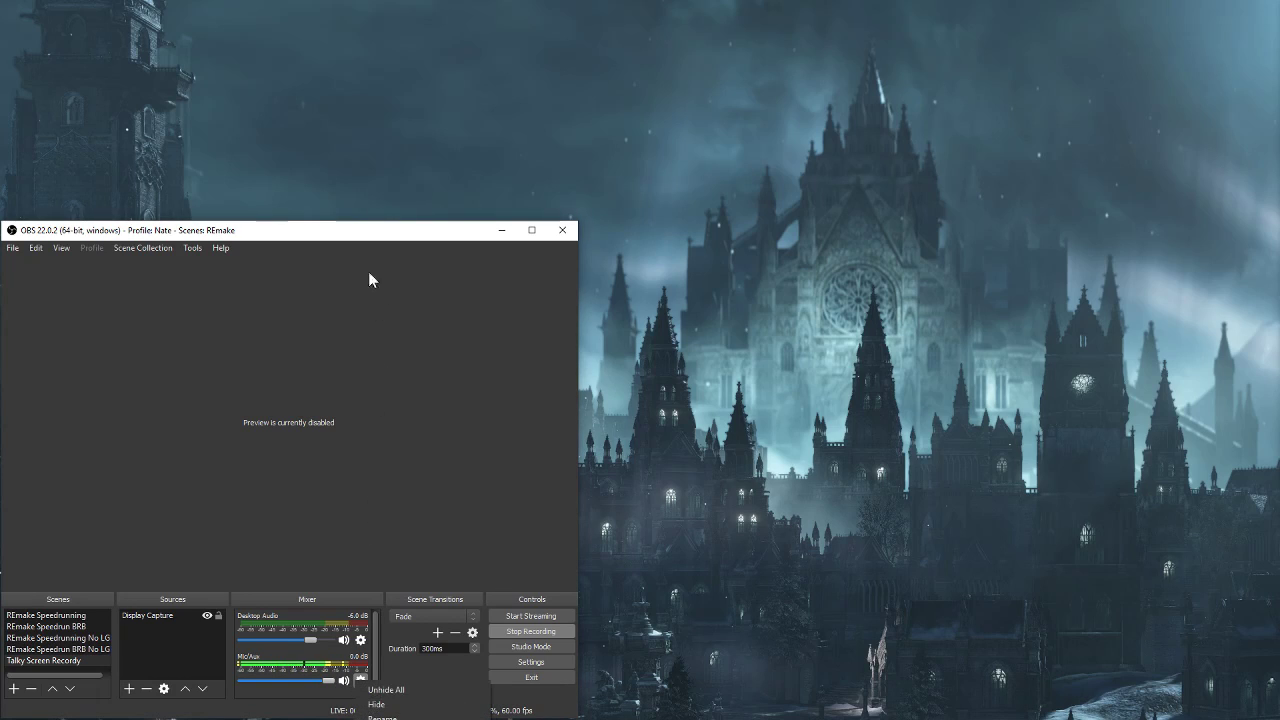
{"action": "left_click", "coordinate": [360, 235]}
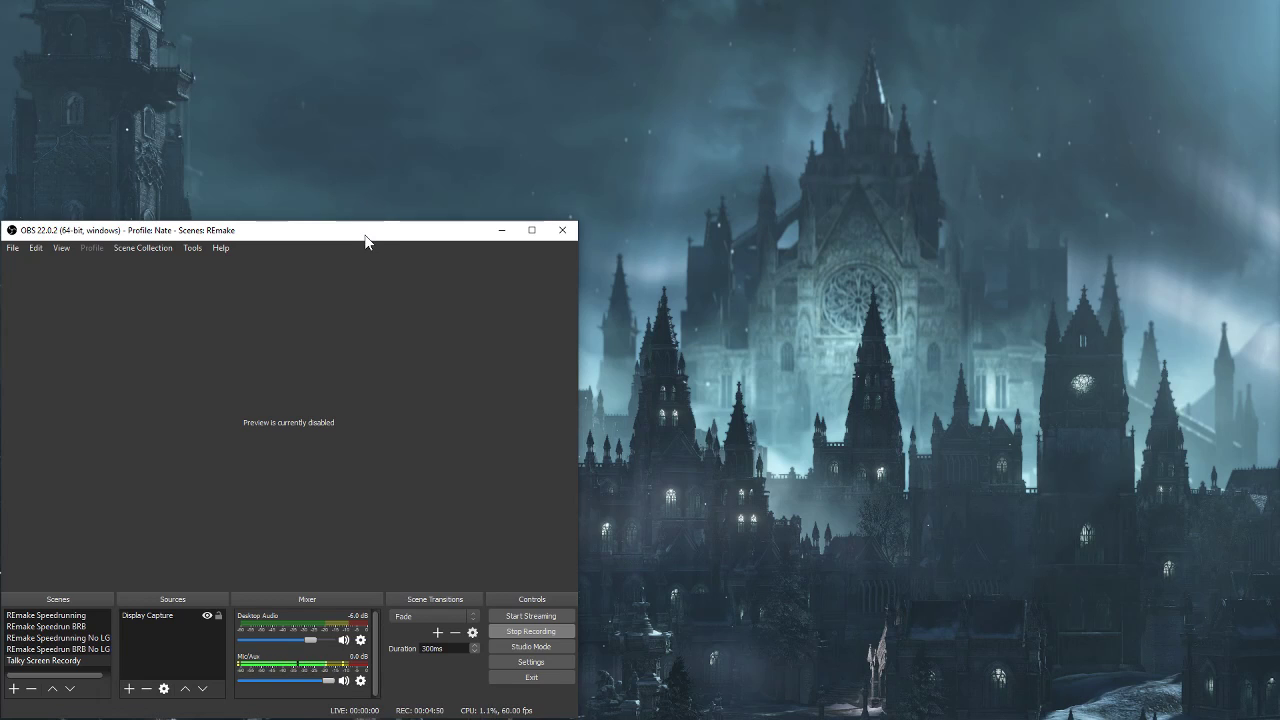
{"action": "left_click_drag", "start_coordinate": [365, 240], "coordinate": [368, 144]}
{"action": "left_click", "coordinate": [362, 583]}
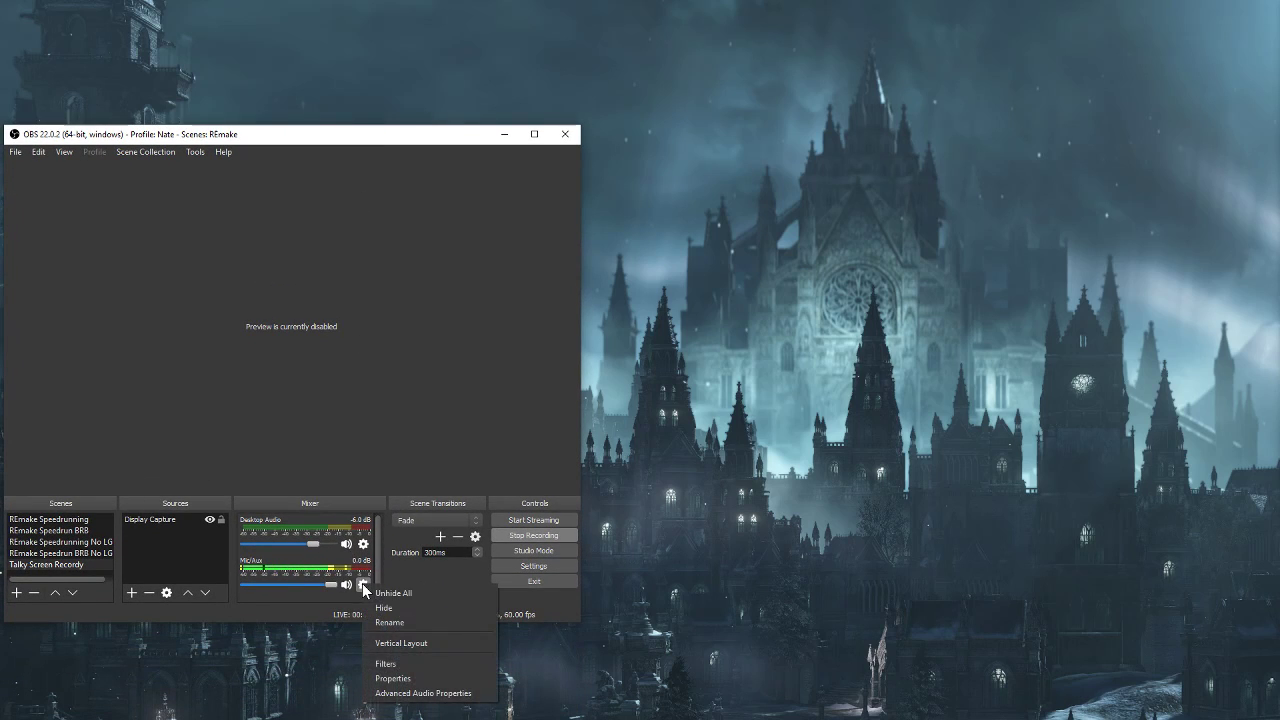
{"action": "left_click", "coordinate": [370, 177]}
{"action": "left_click_drag", "start_coordinate": [370, 143], "coordinate": [368, 115]}
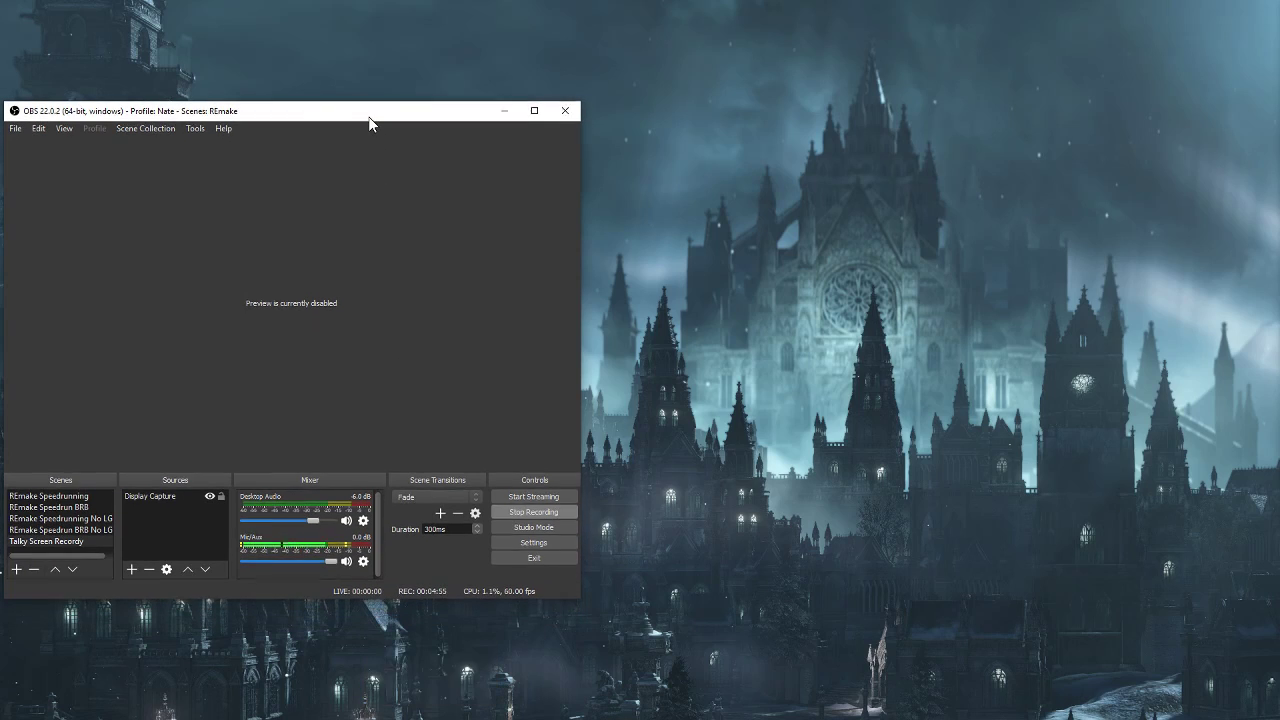
{"action": "left_click", "coordinate": [360, 560]}
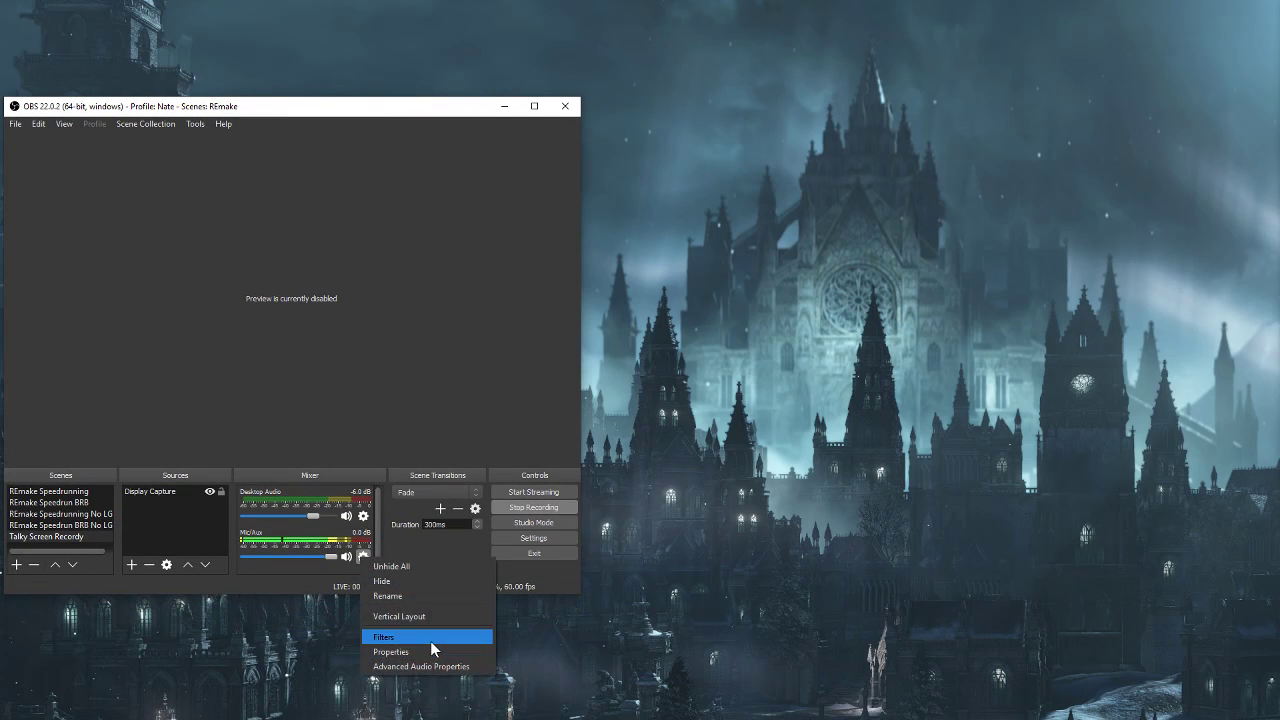
{"action": "left_click", "coordinate": [431, 640]}
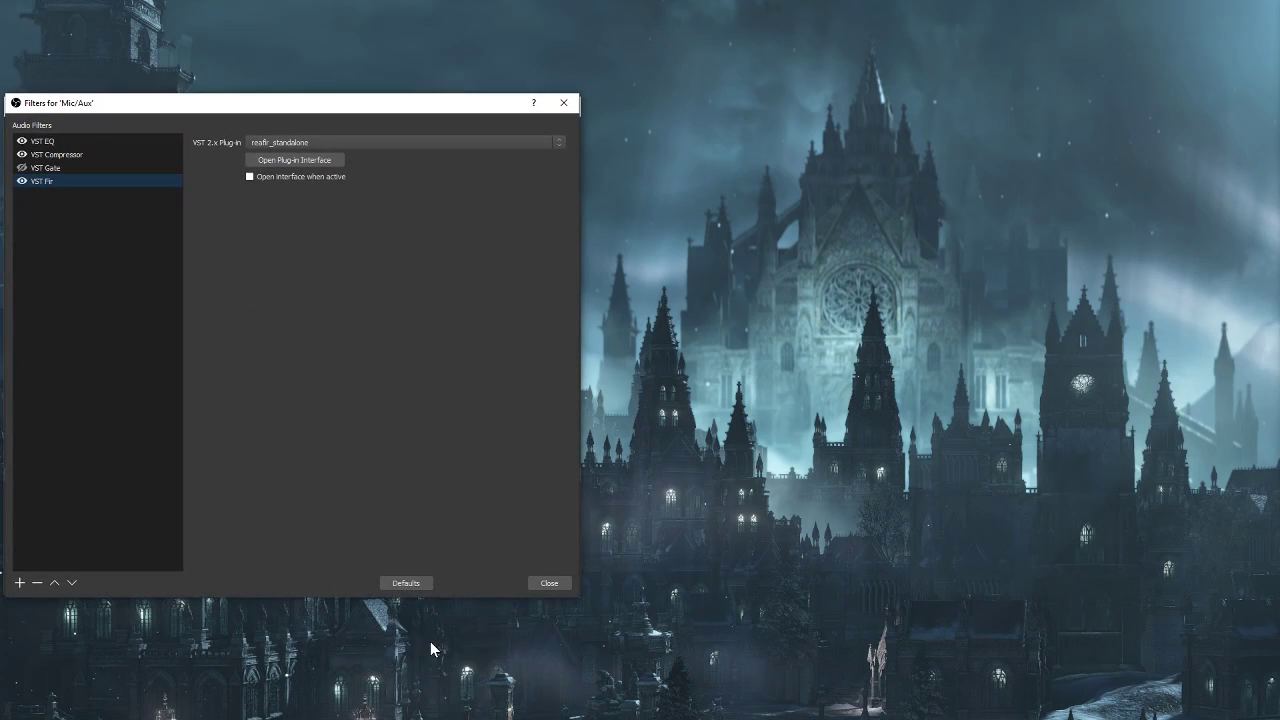
{"action": "left_click_drag", "start_coordinate": [301, 112], "coordinate": [692, 85]}
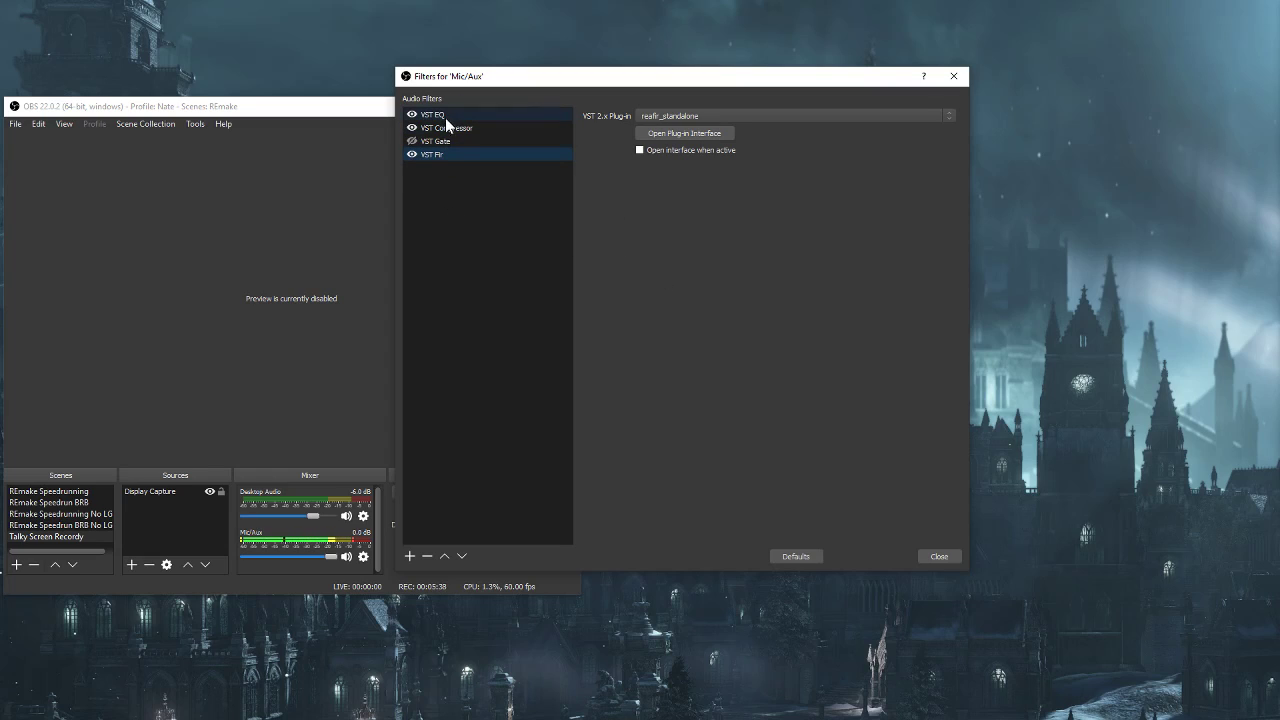
- Add a VST 2.x Plug-in filter named "esty" to the Mic/Aux source
{"action": "left_click", "coordinate": [410, 557]}
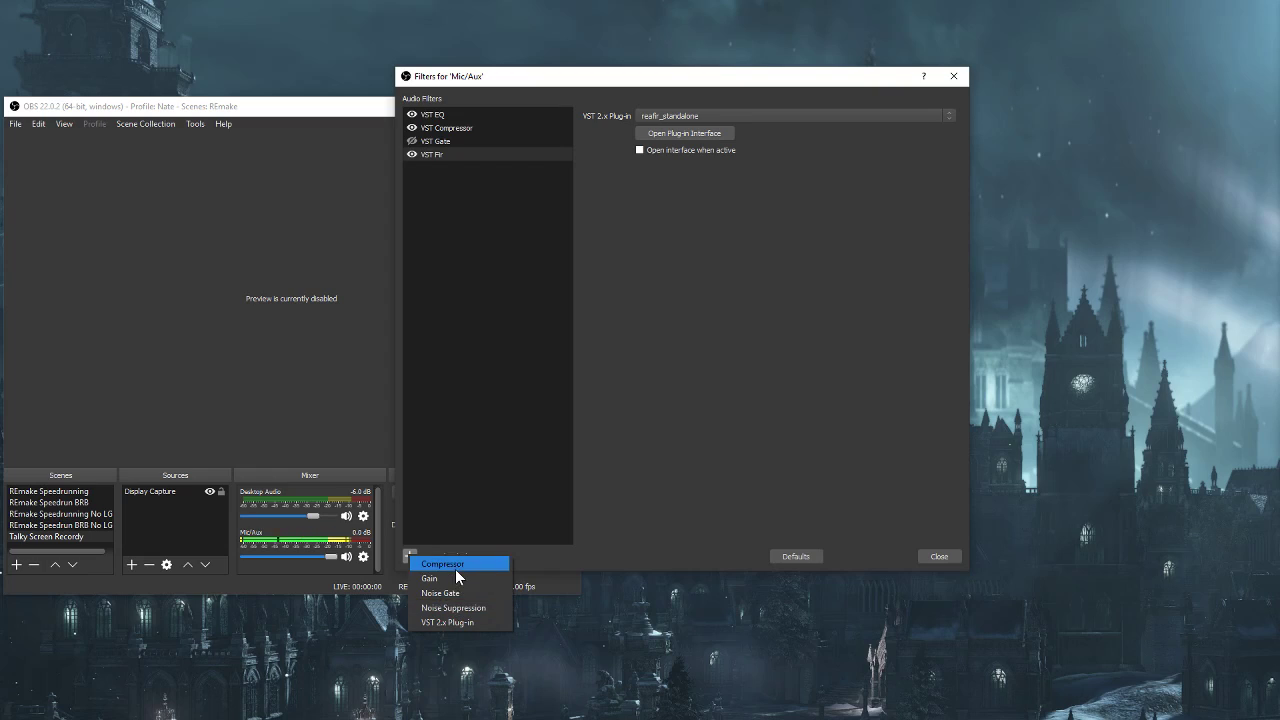
{"action": "left_click", "coordinate": [455, 622]}
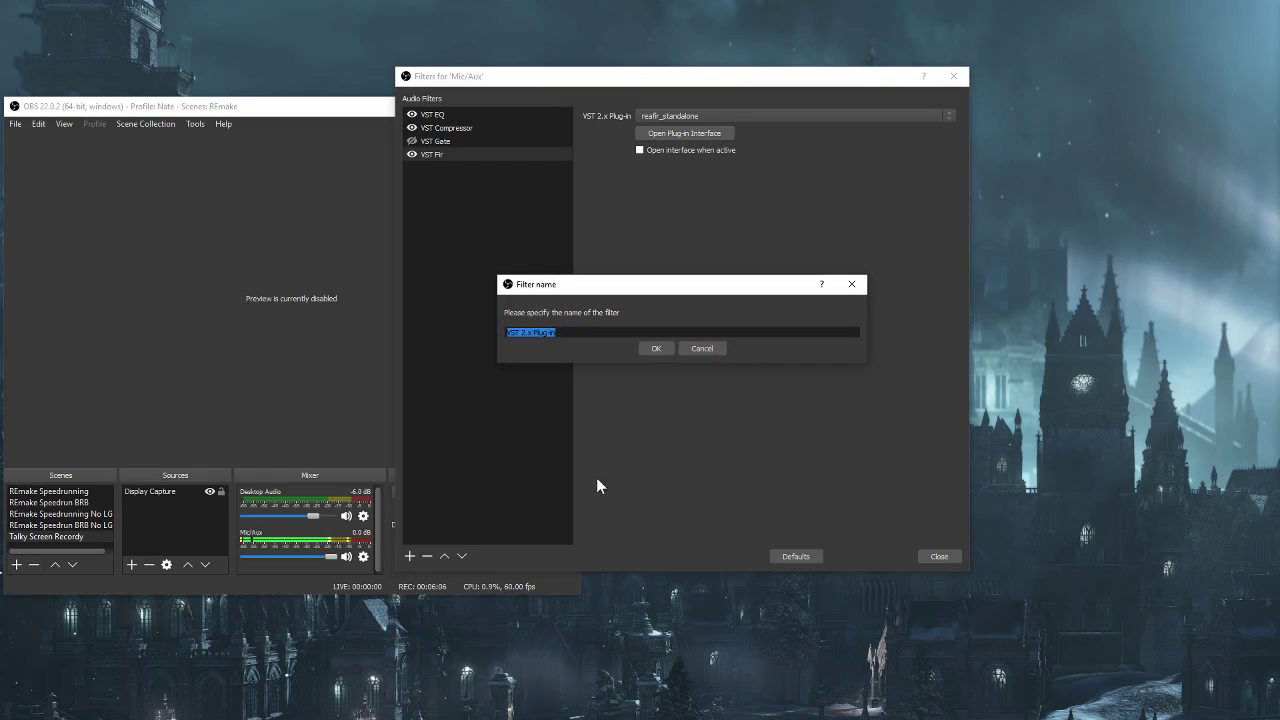
{"action": "type", "text": "esty"}
{"action": "left_click", "coordinate": [657, 349]}
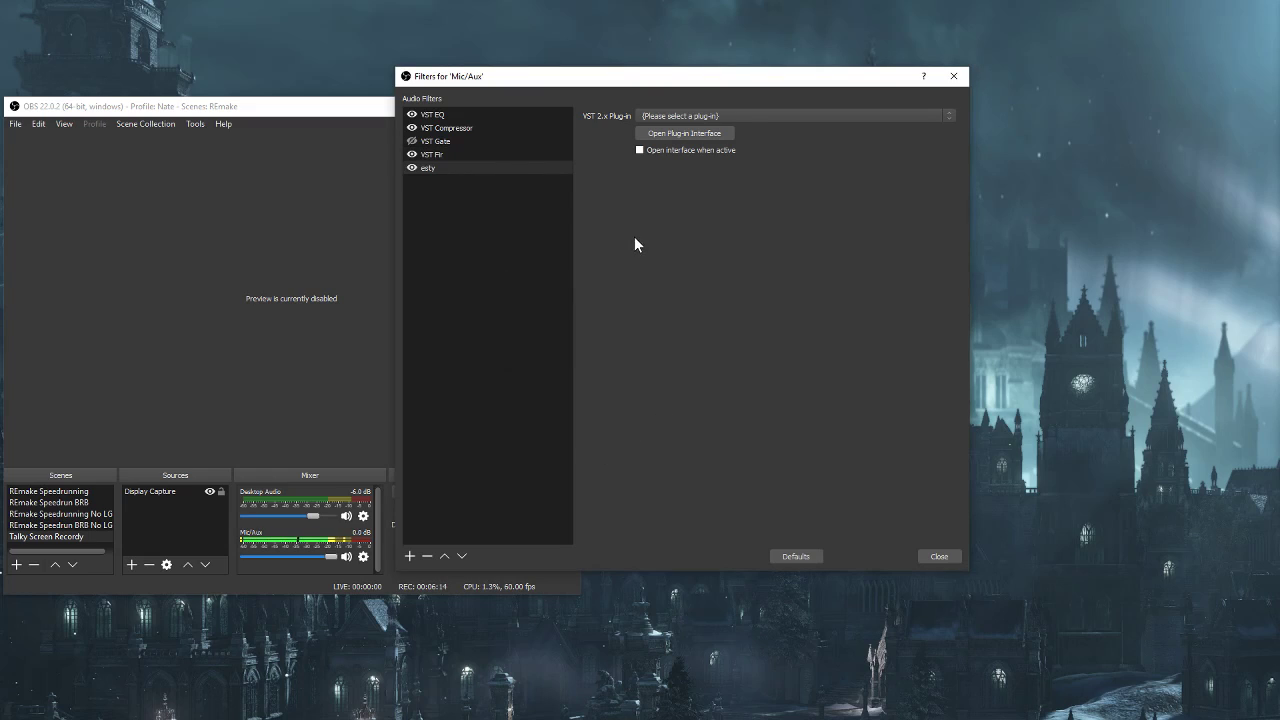
- Load the reaeq-standalone plug-in into the "esty" filter and open its plug-in interface
{"action": "left_click", "coordinate": [706, 112]}
{"action": "left_click", "coordinate": [689, 118]}
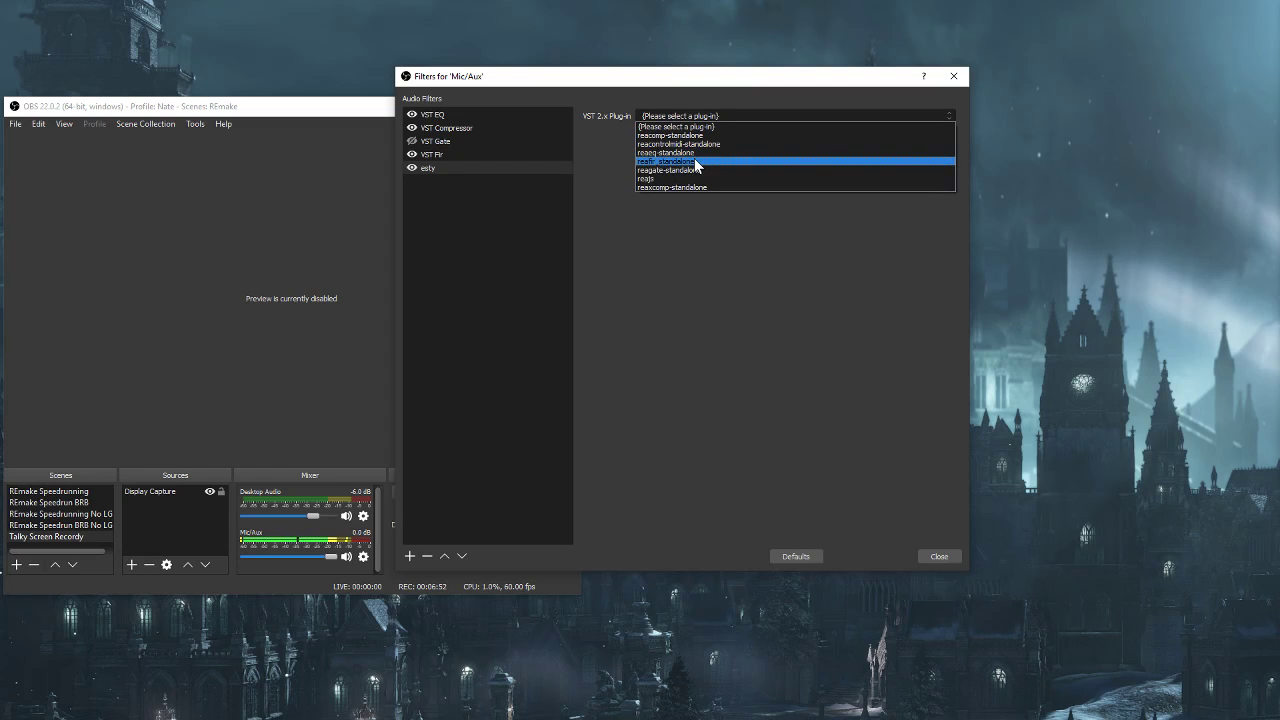
{"action": "left_click", "coordinate": [694, 158]}
{"action": "left_click", "coordinate": [684, 136]}
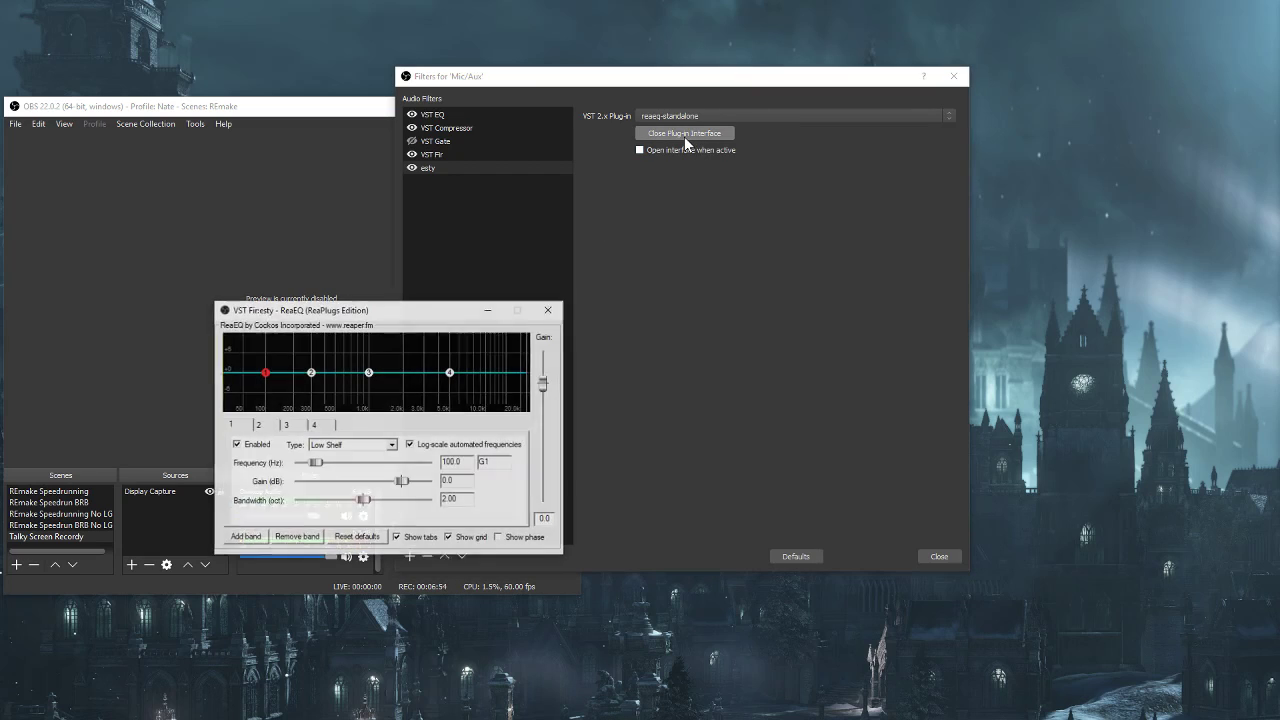
{"action": "left_click_drag", "start_coordinate": [467, 317], "coordinate": [786, 241]}
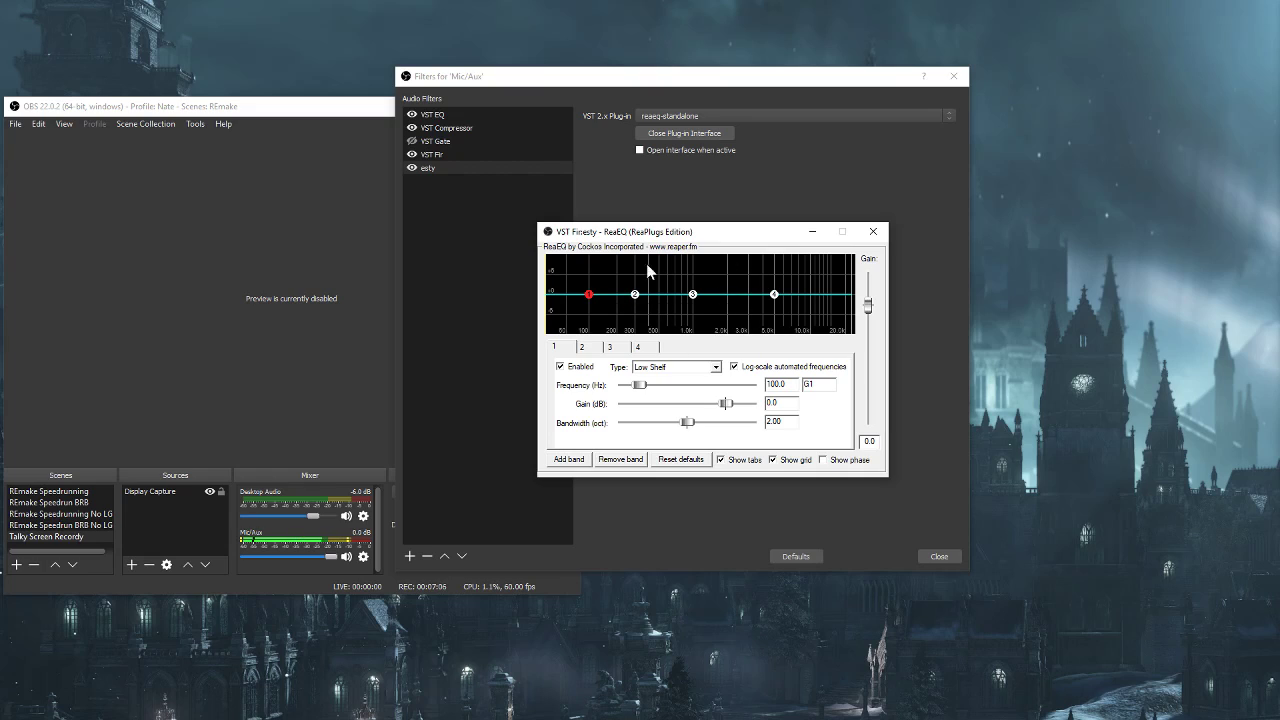
- Close the ReaEQ interface and remove the "esty" filter from Mic/Aux
{"action": "left_click", "coordinate": [872, 233]}
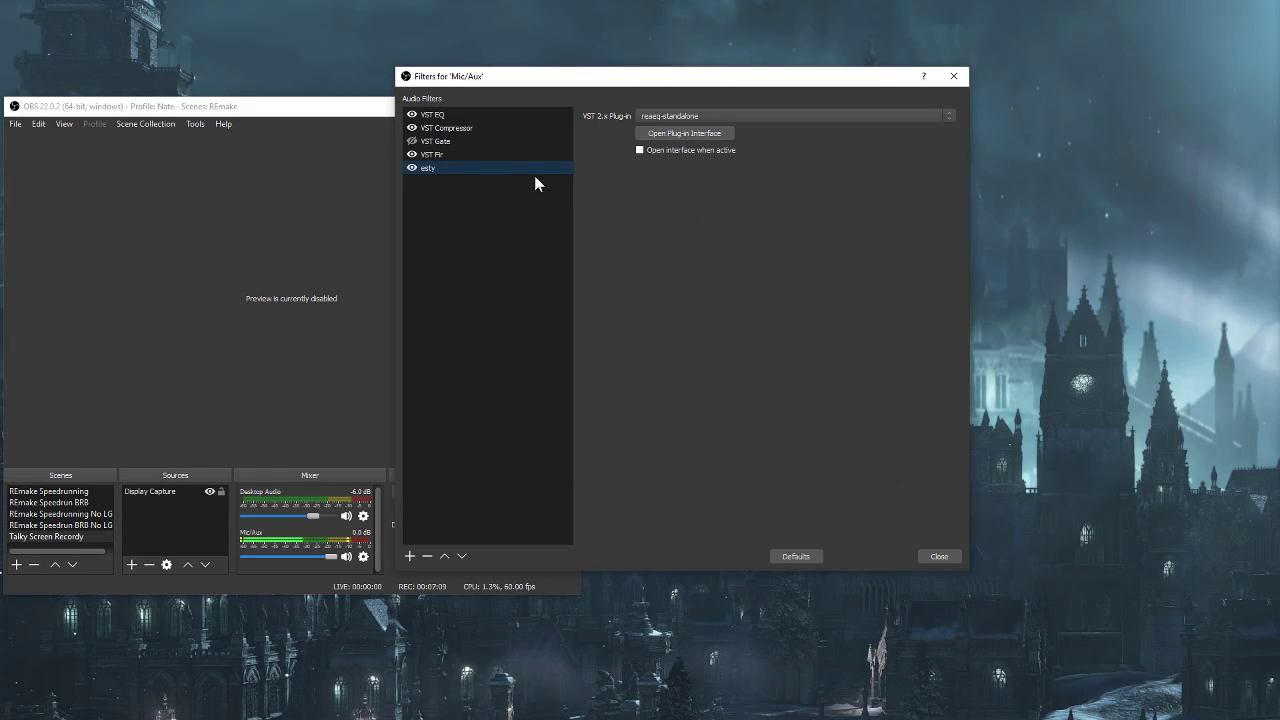
{"action": "left_click", "coordinate": [434, 556]}
{"action": "left_click", "coordinate": [710, 346]}
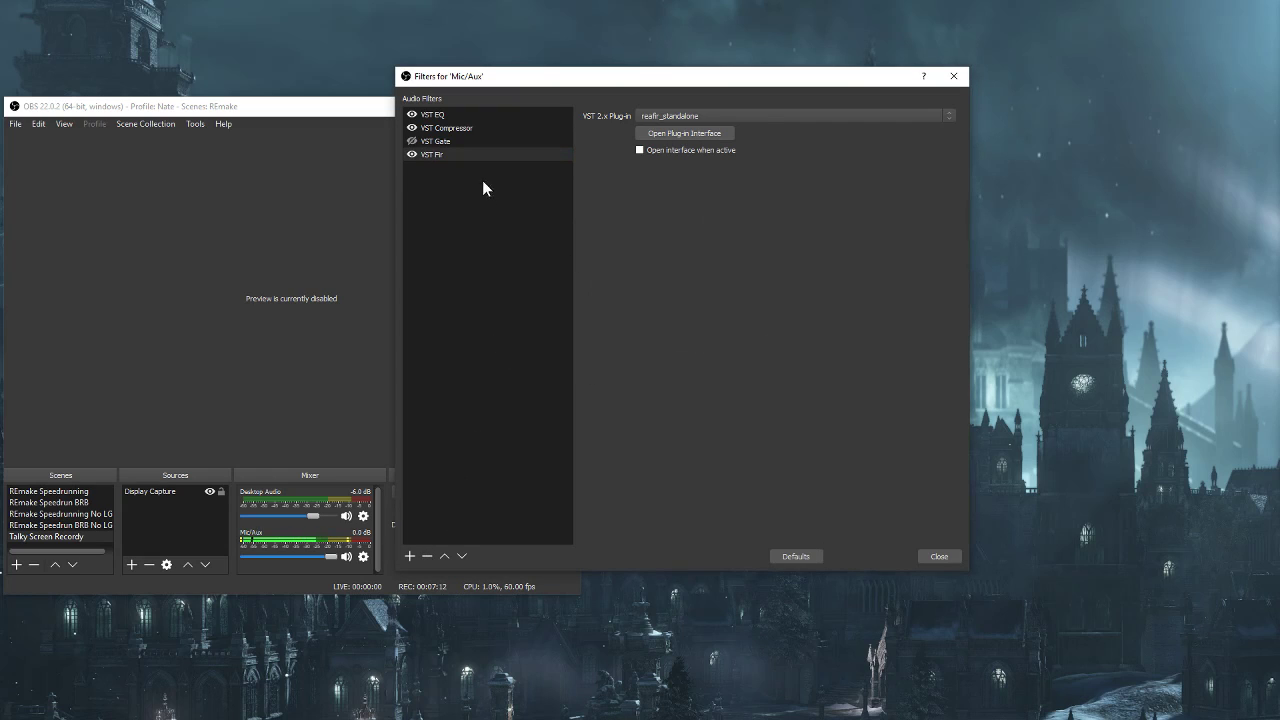
- Open the plug-in interface of the existing VST EQ filter and examine its equalizer curve
{"action": "left_click", "coordinate": [458, 116]}
{"action": "left_click", "coordinate": [684, 133]}
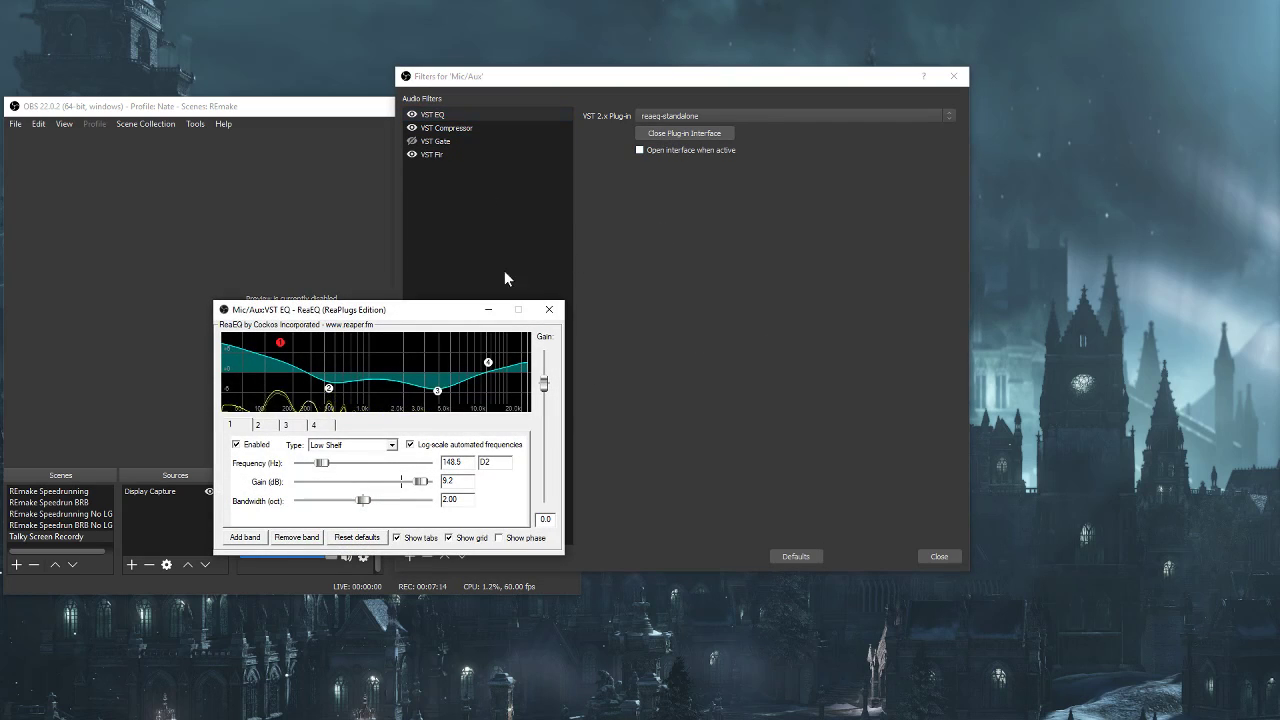
{"action": "left_click_drag", "start_coordinate": [432, 316], "coordinate": [694, 209]}
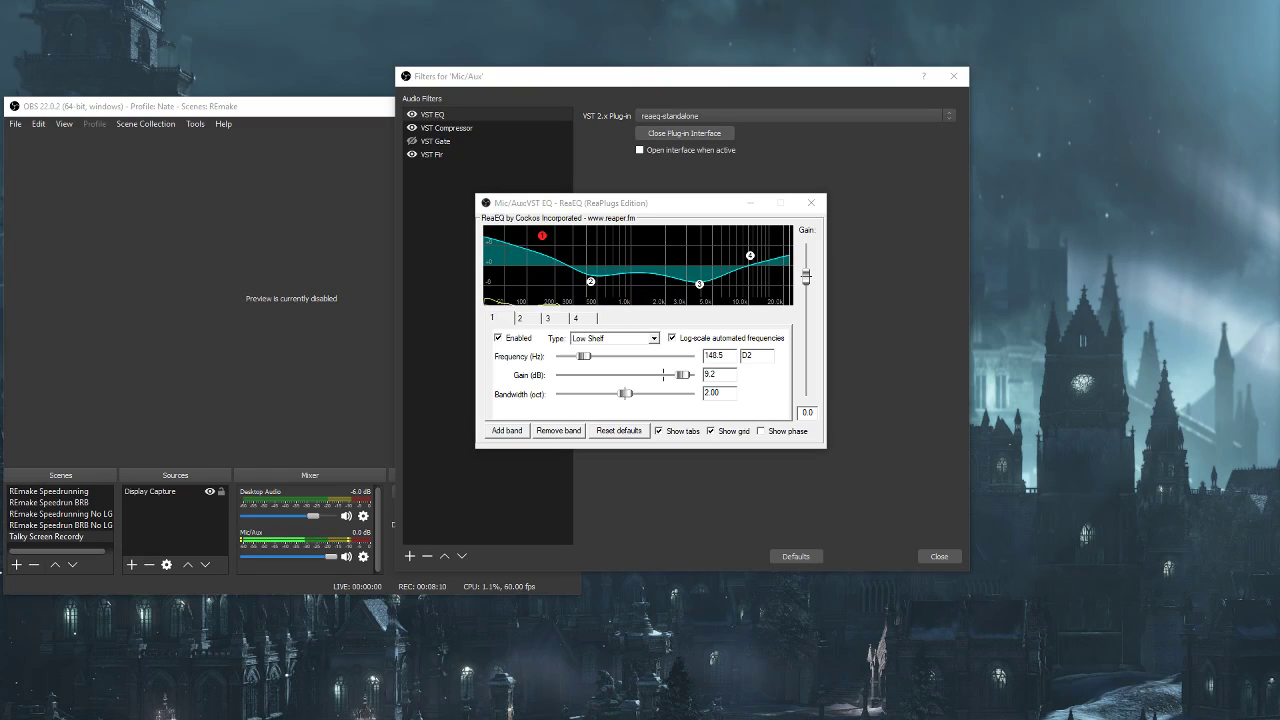
- Switch to the Windows Sound dialog and check the Yeti Stereo Microphone's recording level in its properties
{"action": "left_click_drag", "start_coordinate": [5, 183], "coordinate": [770, 212]}
{"action": "left_click", "coordinate": [705, 231]}
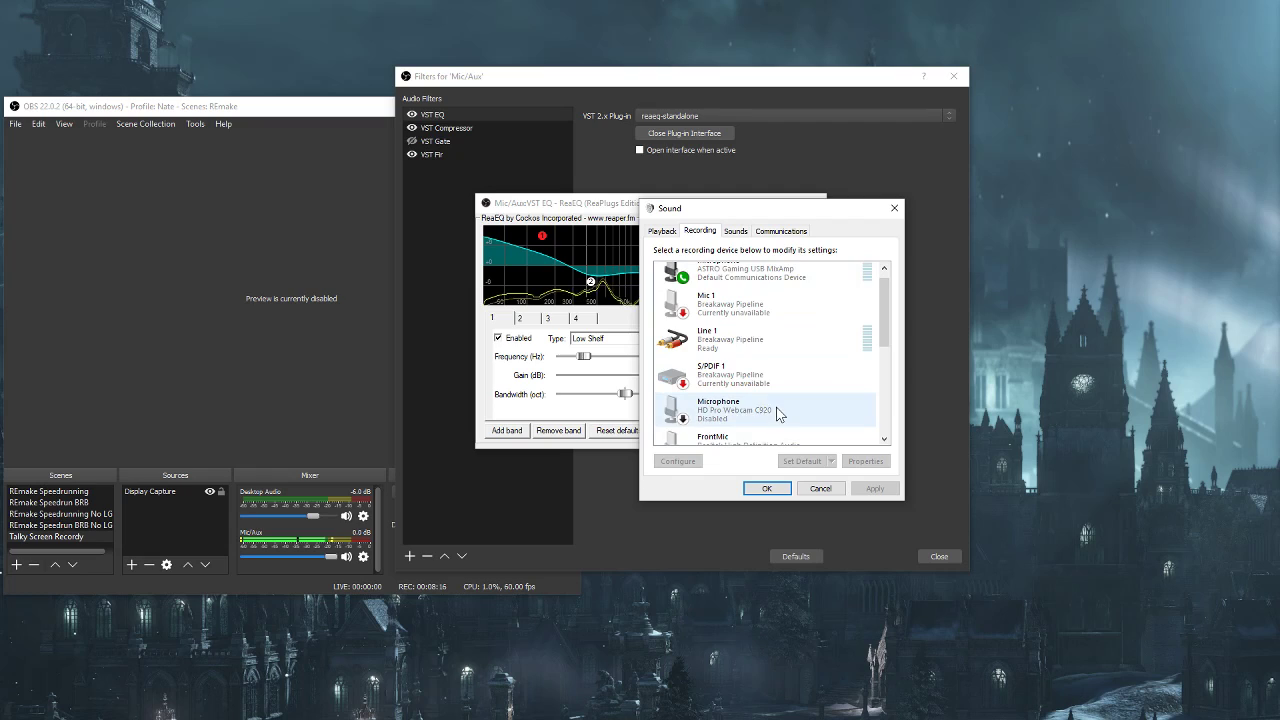
{"action": "scroll", "coordinate": [755, 420], "scroll_direction": "down", "scroll_amount": 3}
{"action": "scroll", "coordinate": [755, 422], "scroll_direction": "down", "scroll_amount": 3}
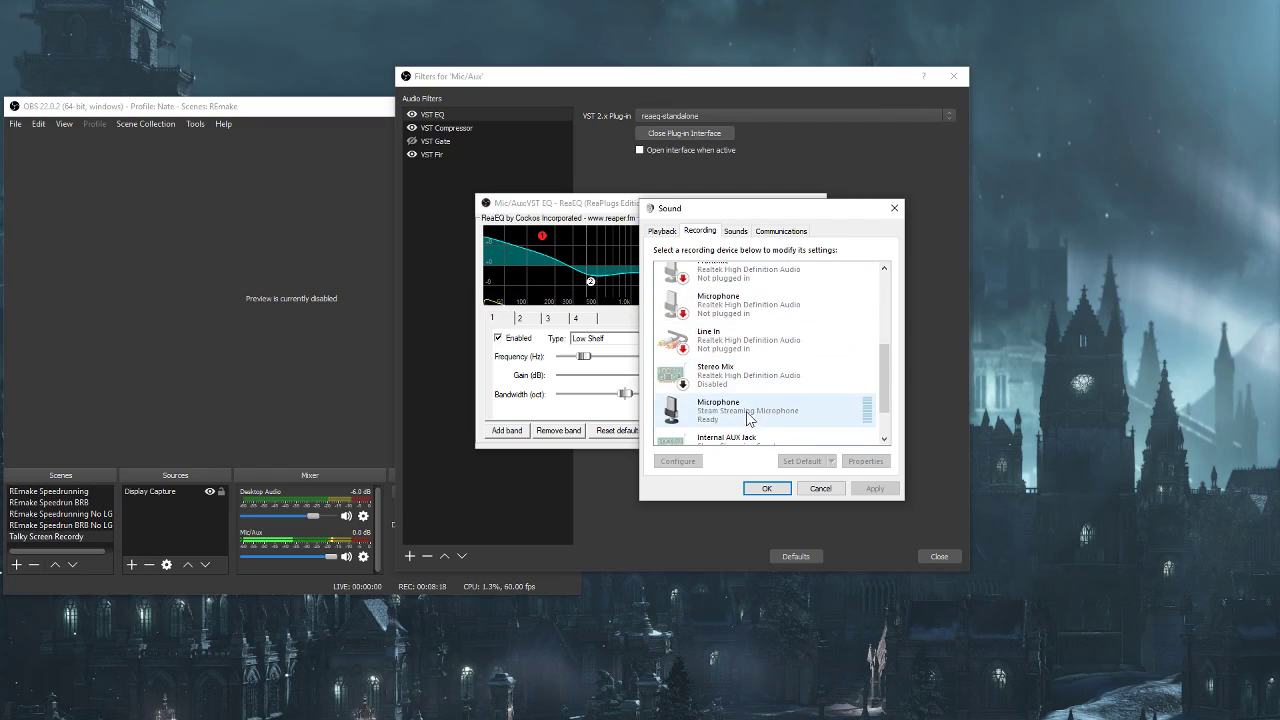
{"action": "left_click", "coordinate": [752, 420]}
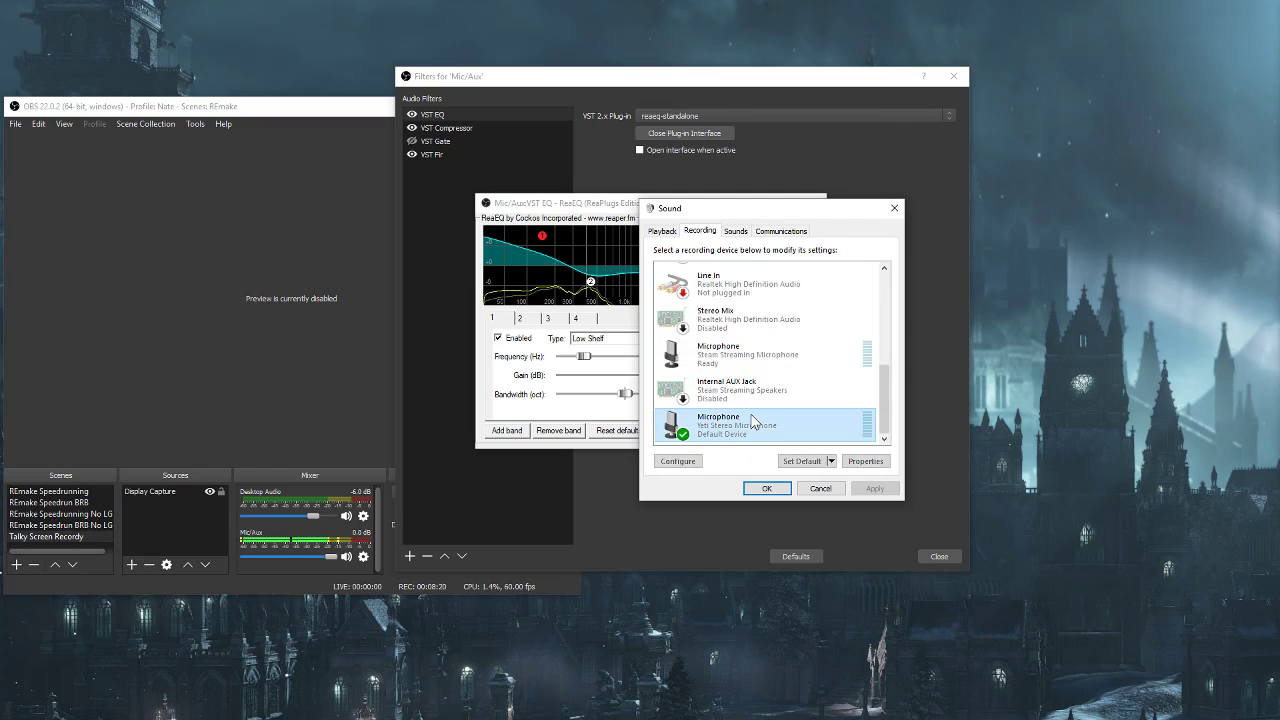
{"action": "right_click", "coordinate": [752, 418]}
{"action": "left_click", "coordinate": [775, 507]}
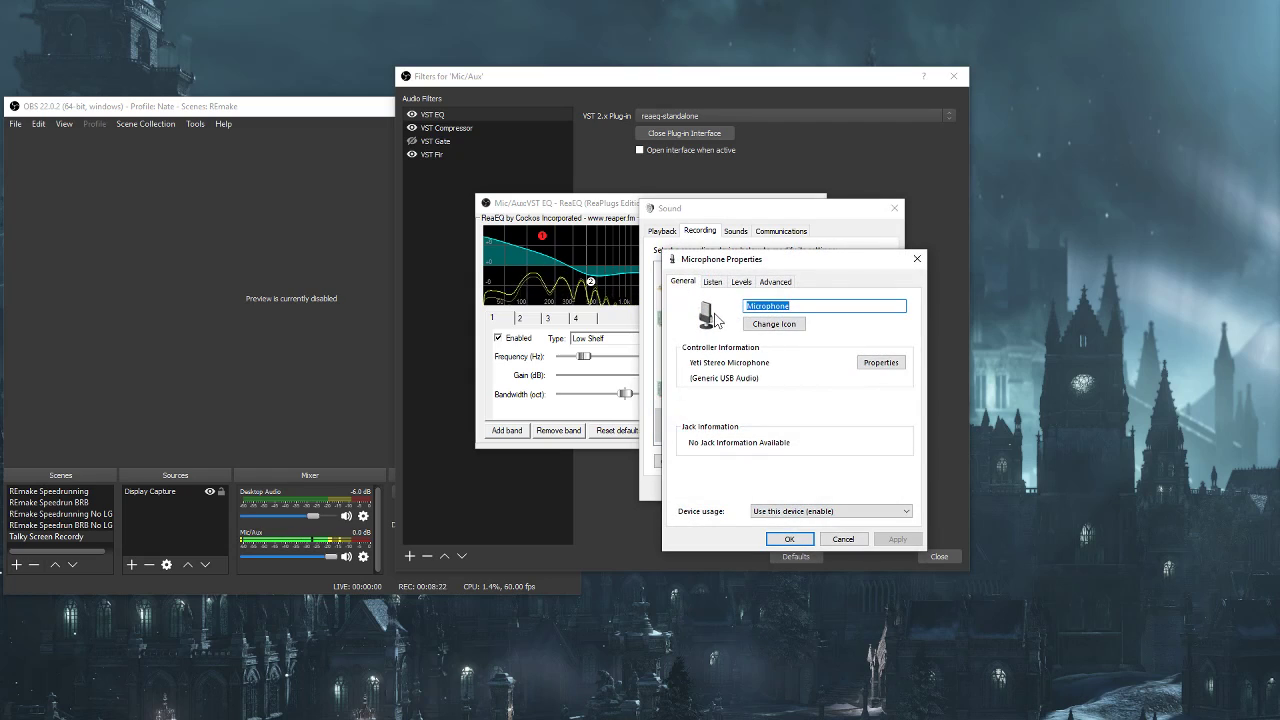
{"action": "left_click", "coordinate": [712, 282]}
{"action": "left_click", "coordinate": [750, 282]}
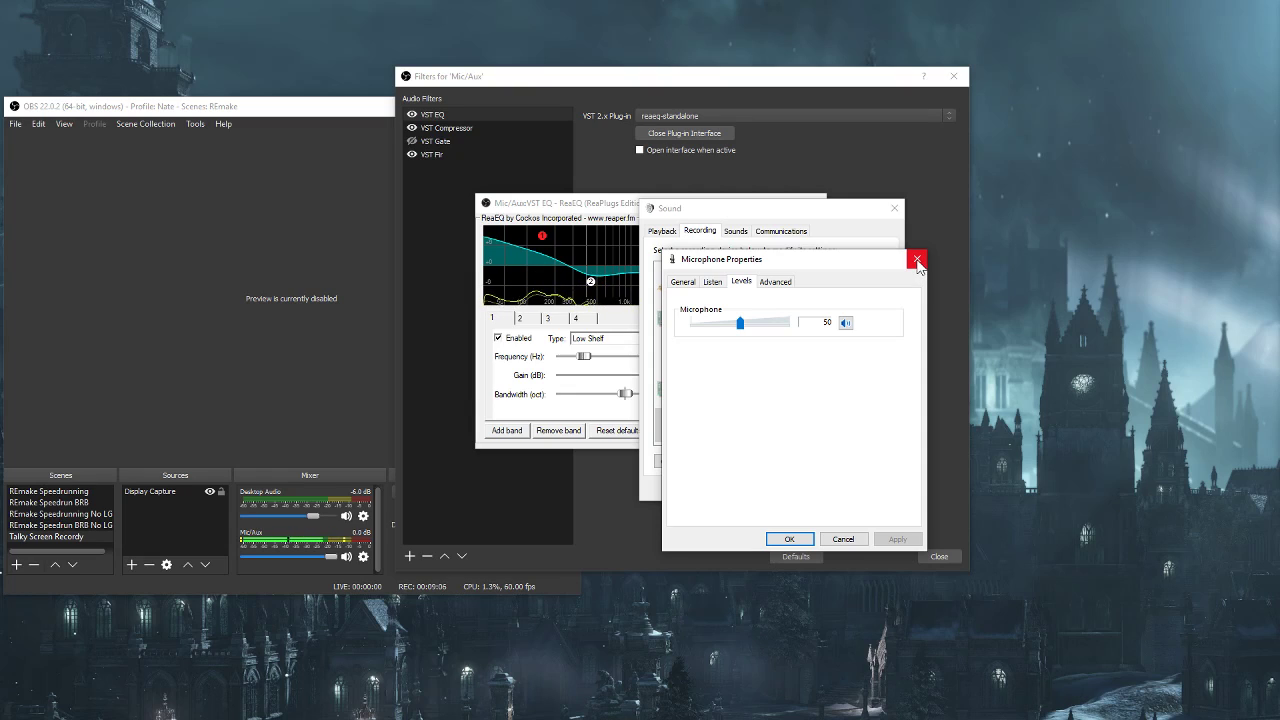
{"action": "left_click", "coordinate": [917, 262]}
{"action": "left_click", "coordinate": [895, 209]}
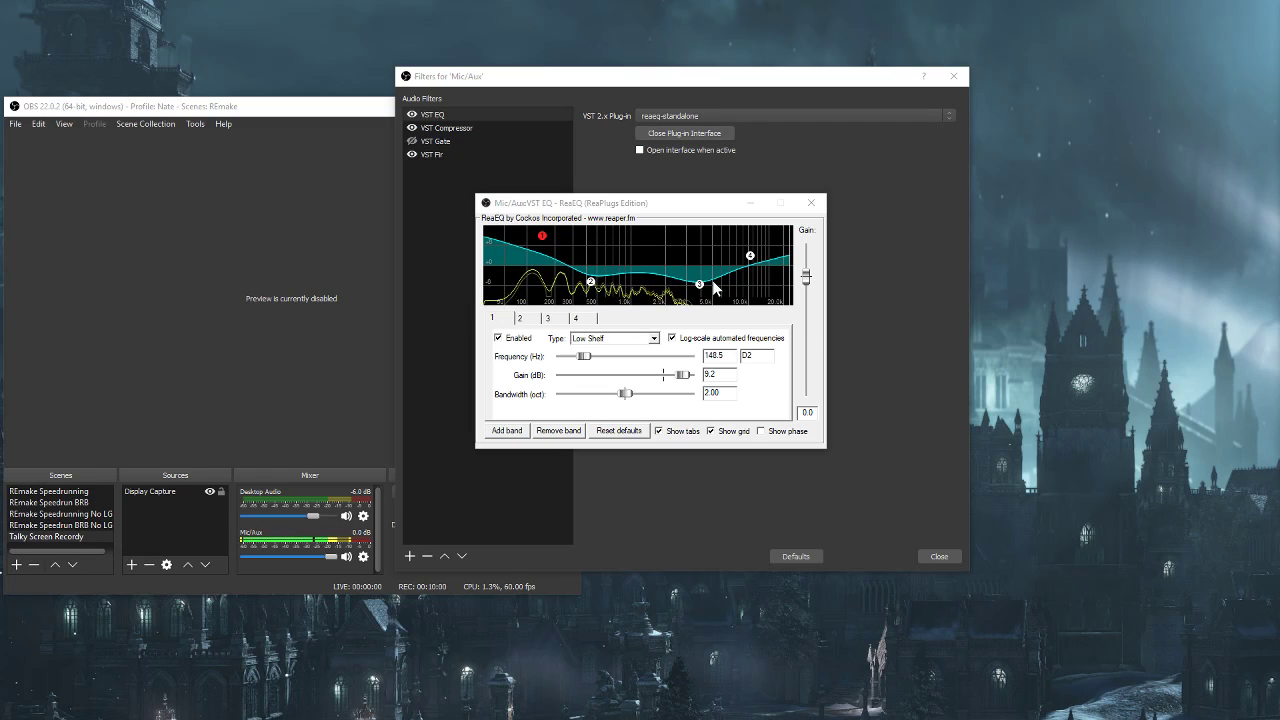
- Close the ReaEQ interface and examine the VST Compressor filter's ReaComp settings in its plug-in interface
{"action": "mouse_move", "coordinate": [753, 260]}
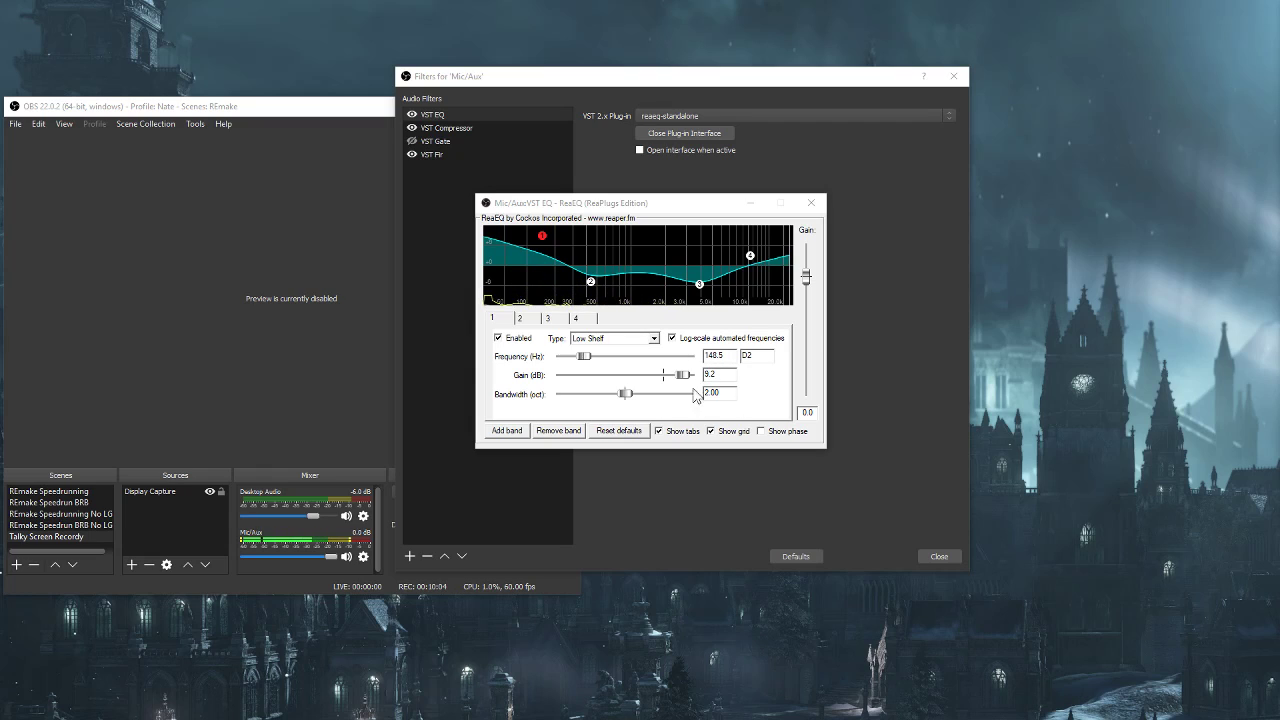
{"action": "left_click", "coordinate": [811, 205]}
{"action": "left_click", "coordinate": [462, 131]}
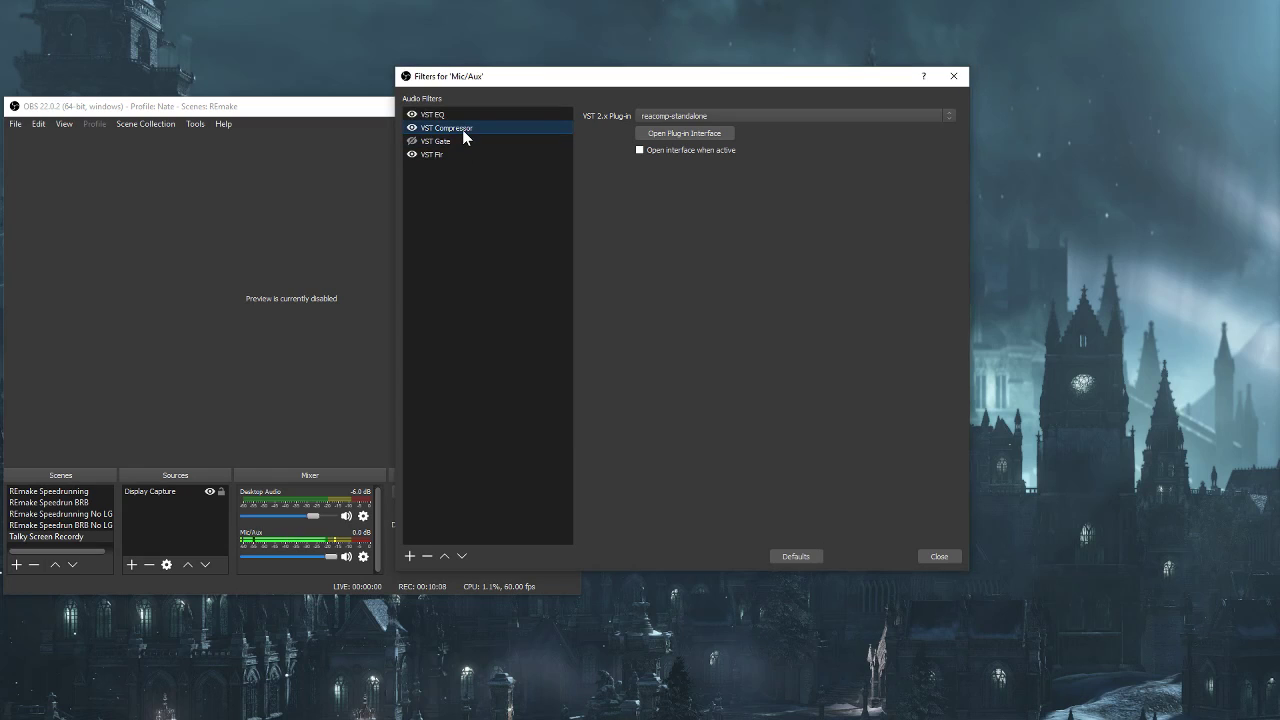
{"action": "left_click", "coordinate": [660, 134]}
{"action": "left_click_drag", "start_coordinate": [452, 303], "coordinate": [716, 197]}
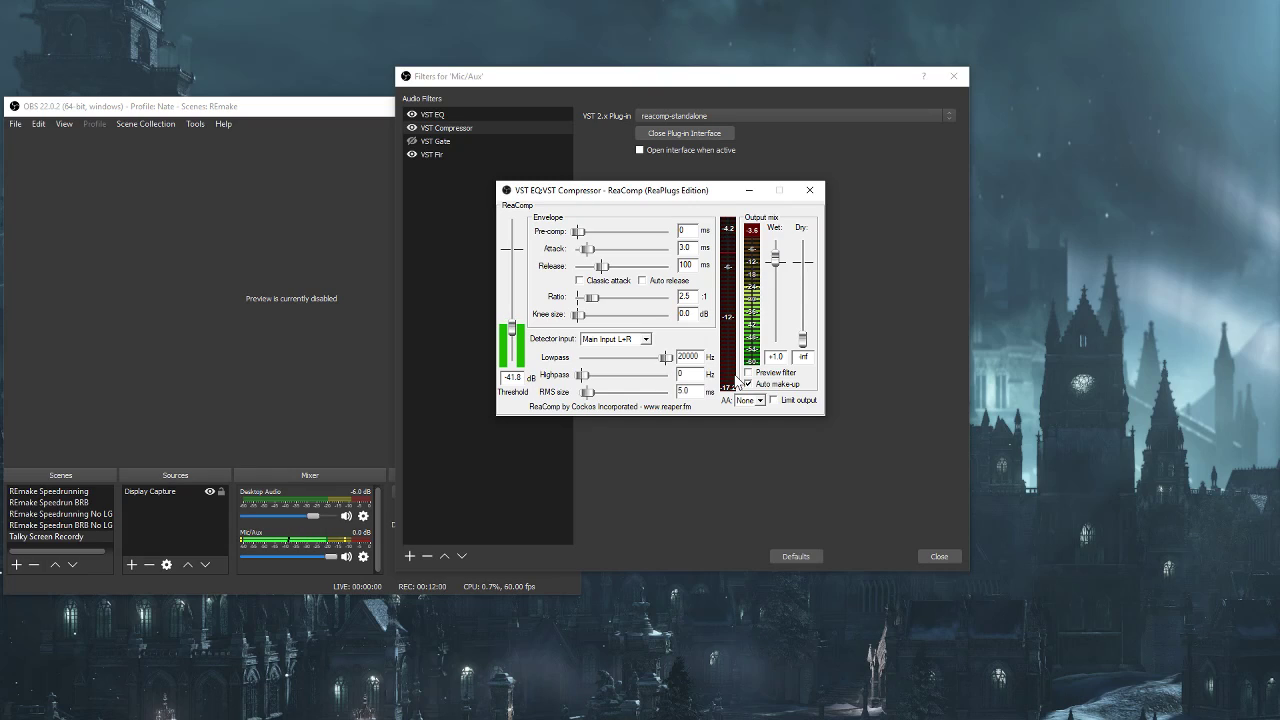
{"action": "left_click", "coordinate": [810, 191]}
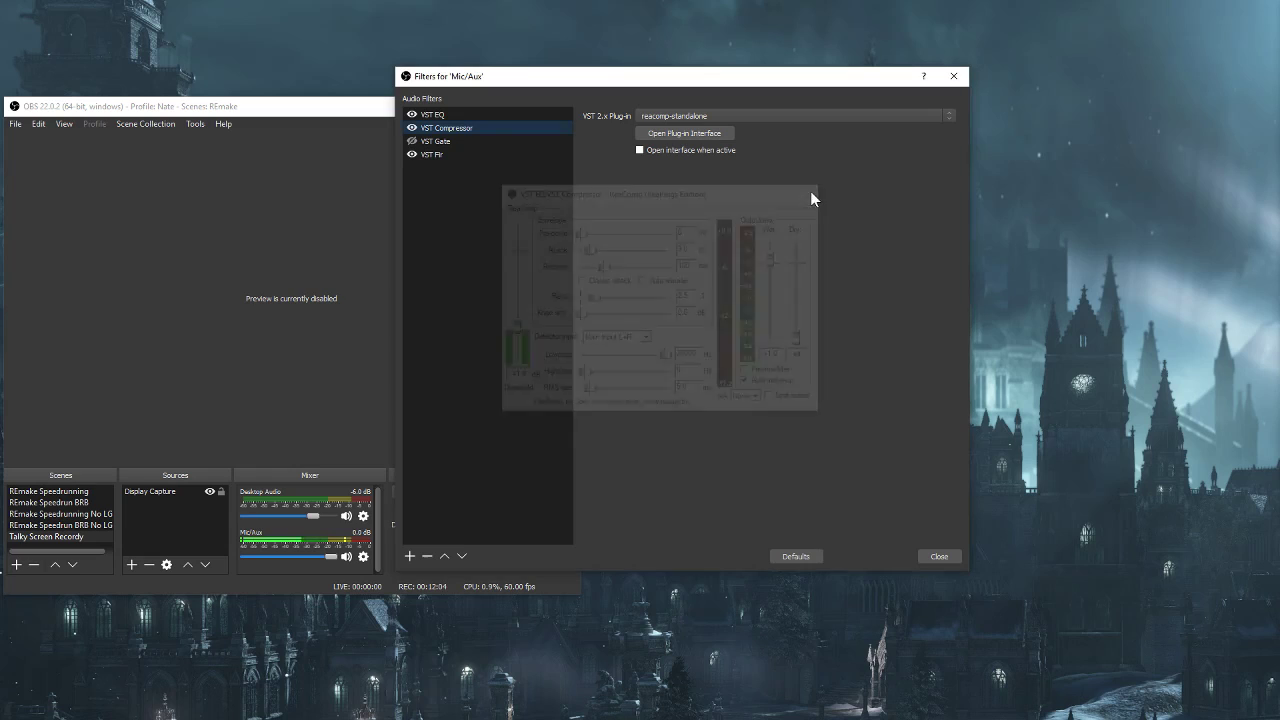
- Open the VST Fir filter's ReaFir plug-in interface and move it clear of the mixer meters
{"action": "left_click", "coordinate": [438, 153]}
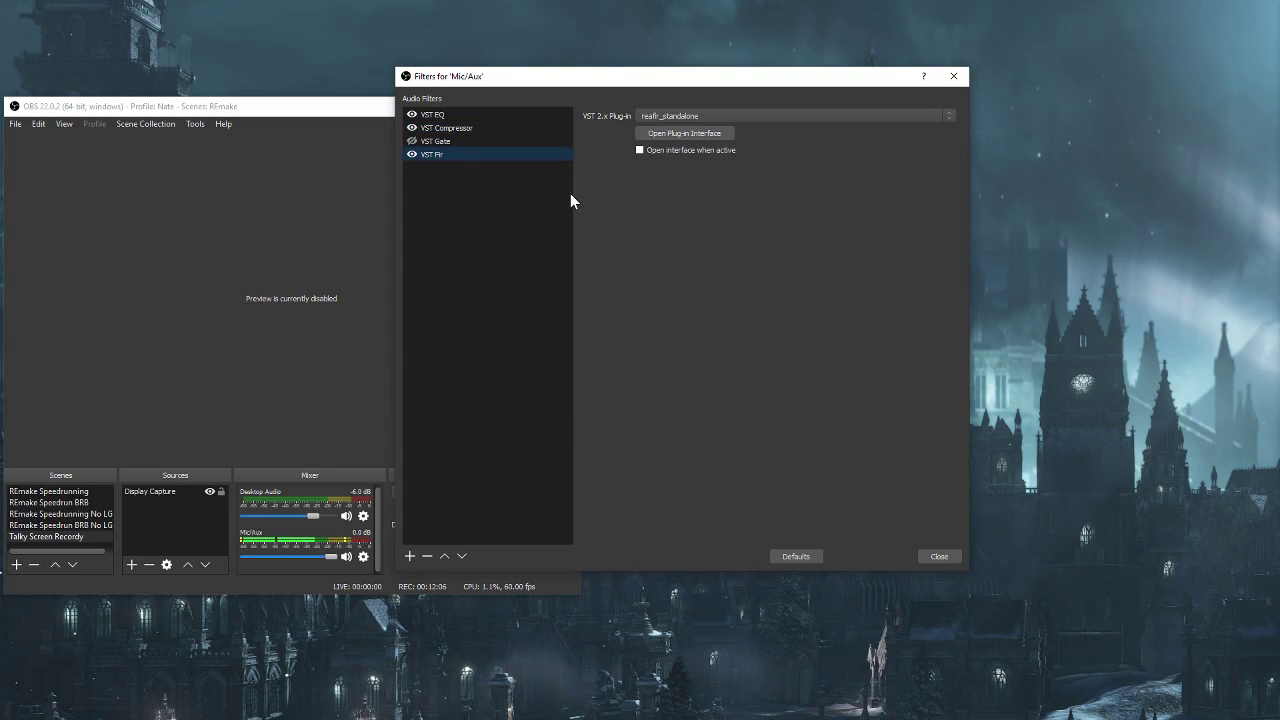
{"action": "left_click", "coordinate": [670, 131]}
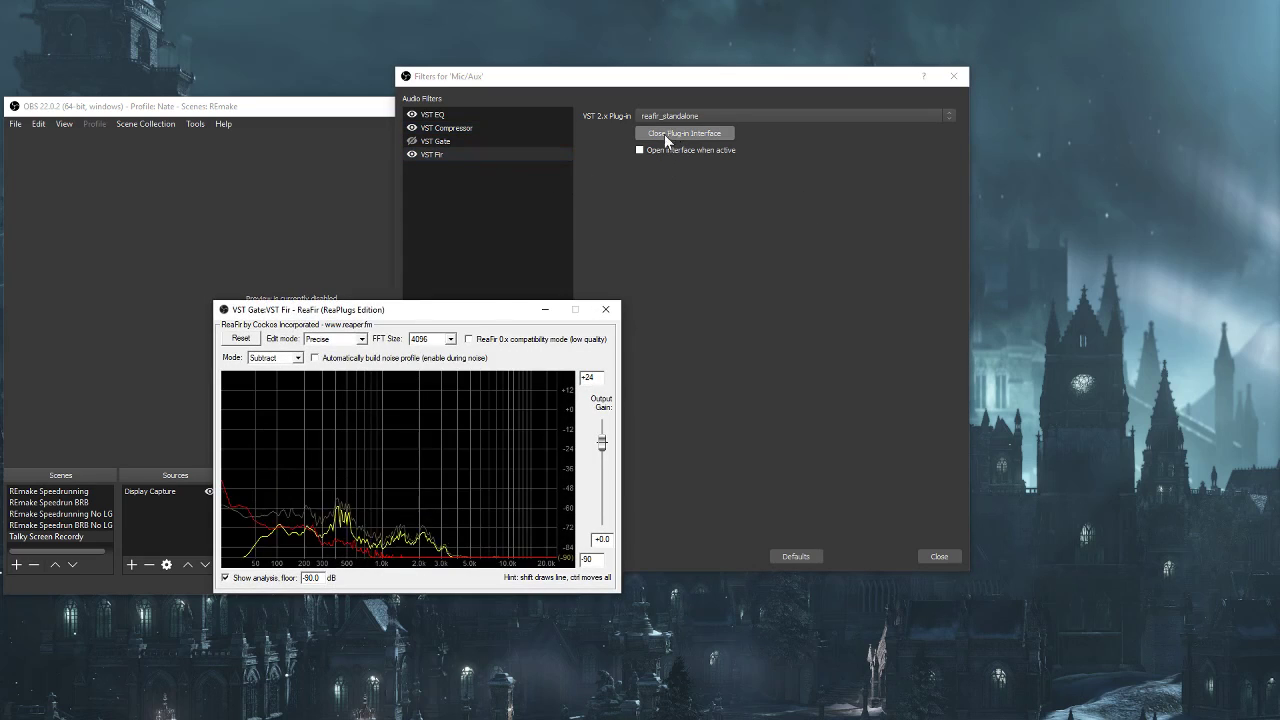
{"action": "left_click_drag", "start_coordinate": [470, 318], "coordinate": [731, 215]}
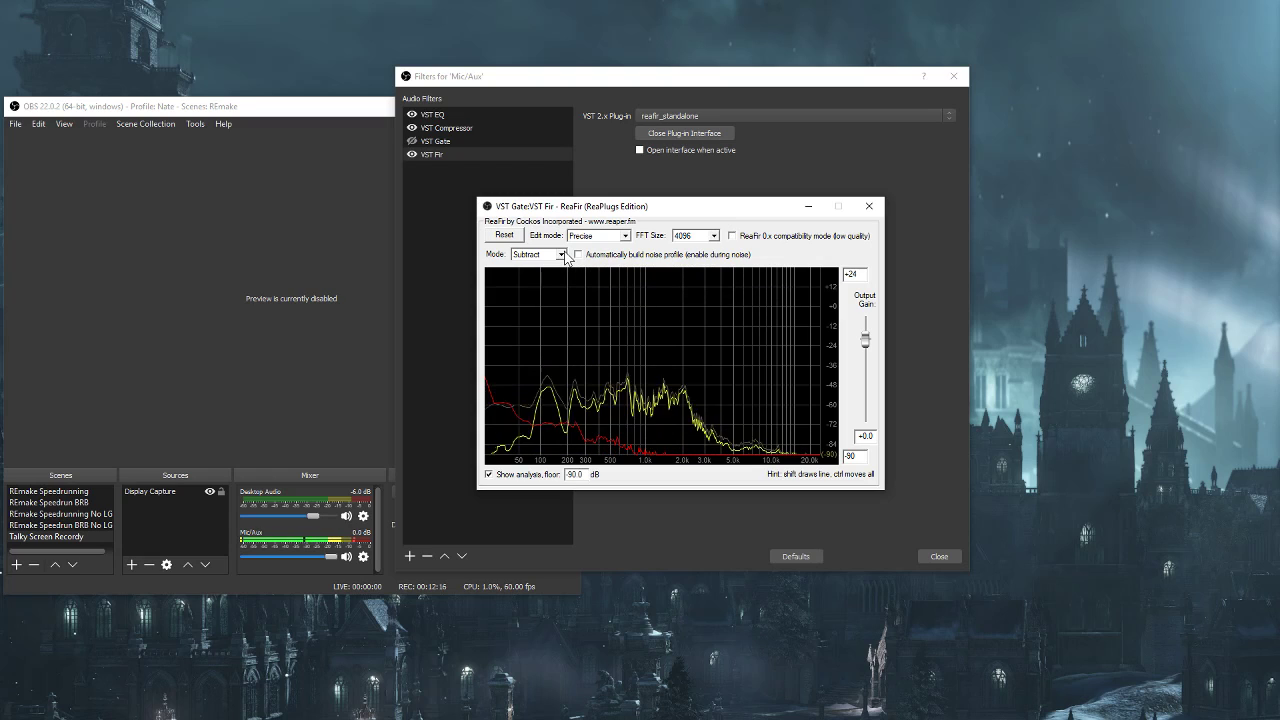
- Select the Subtract mode in the VST Fir filter's ReaFir interface and close the interface
{"action": "left_click", "coordinate": [563, 255]}
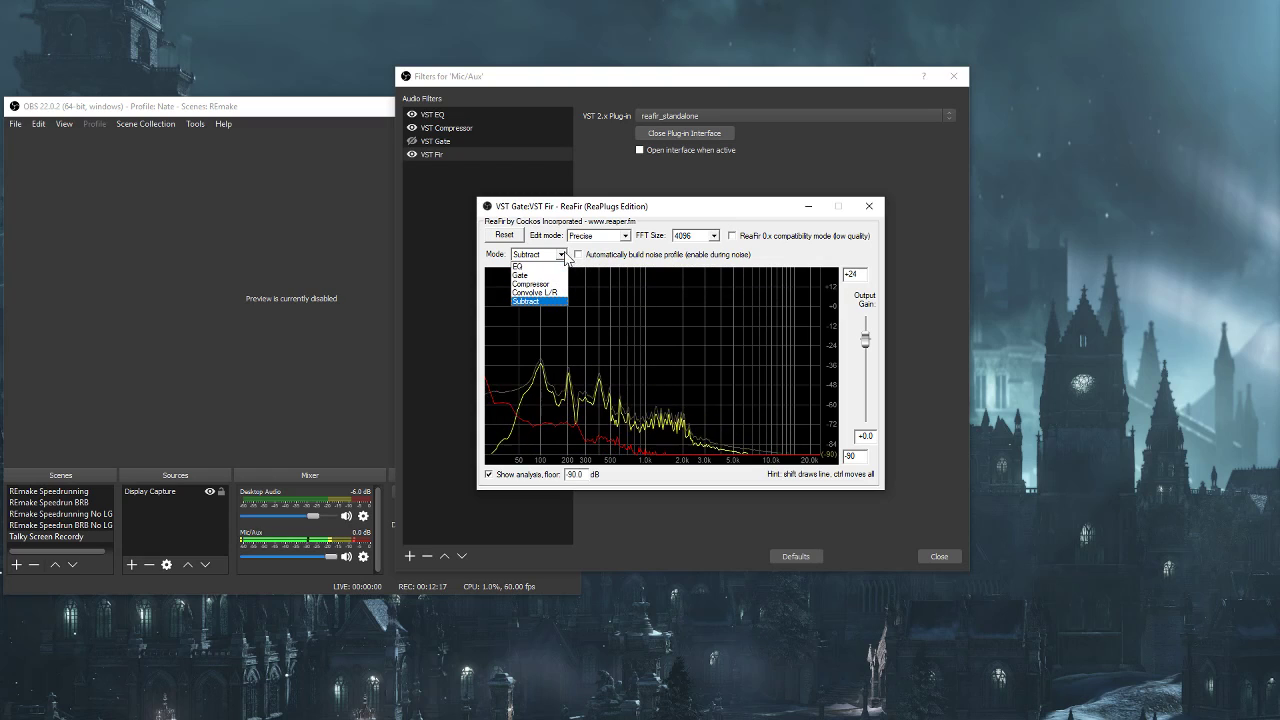
{"action": "left_click", "coordinate": [543, 301]}
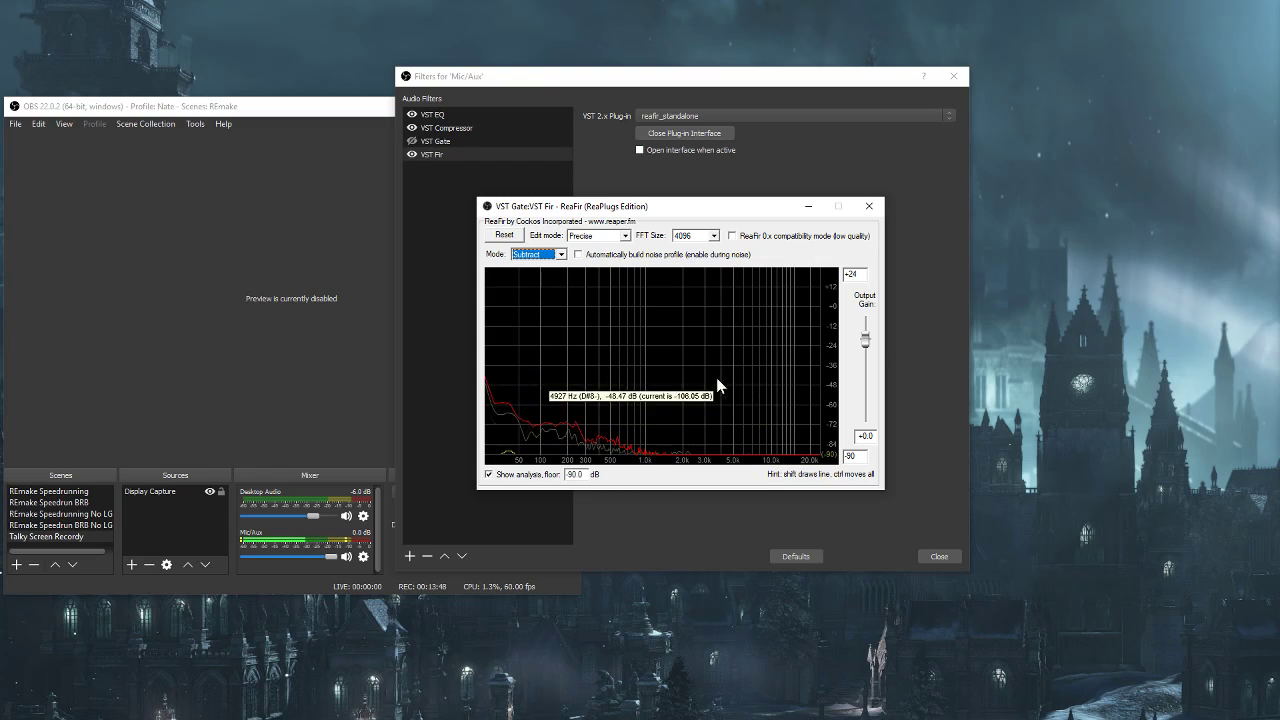
{"action": "left_click", "coordinate": [868, 208]}
- Open the VST Gate filter's ReaGate plug-in interface and move it clear of the filter list
{"action": "left_click", "coordinate": [486, 141]}
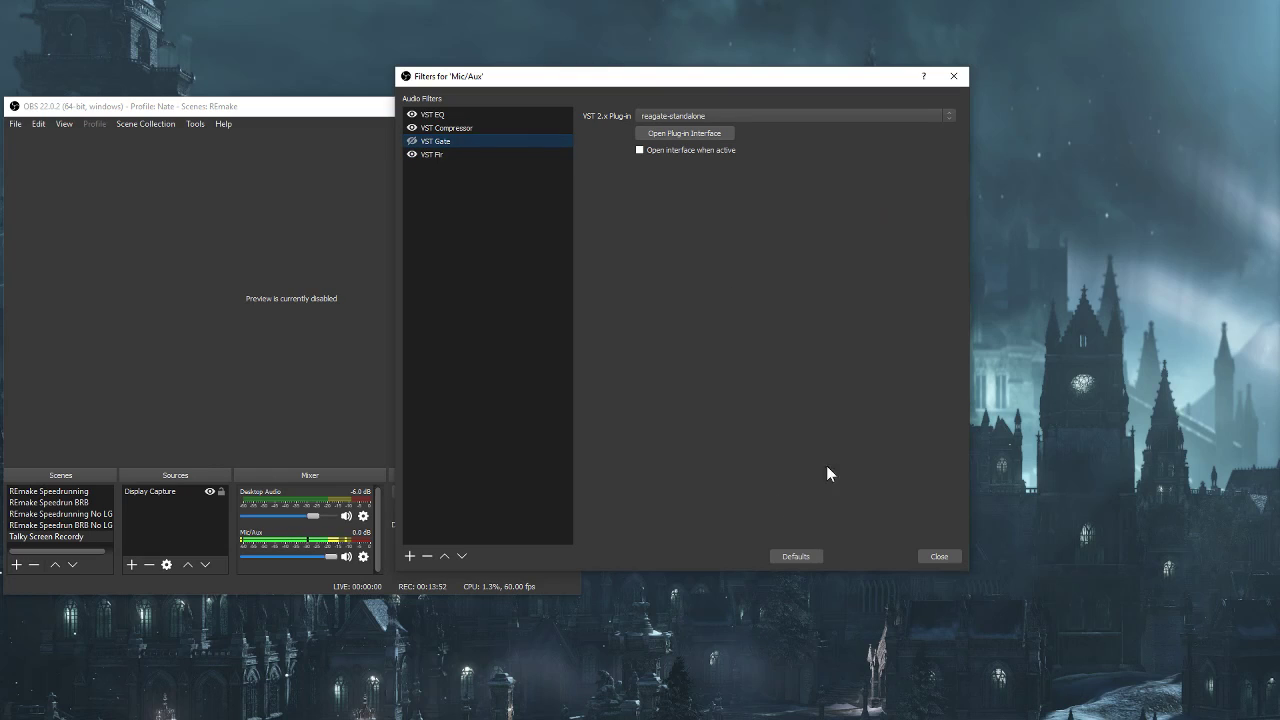
{"action": "left_click", "coordinate": [678, 134]}
{"action": "left_click_drag", "start_coordinate": [352, 309], "coordinate": [697, 199]}
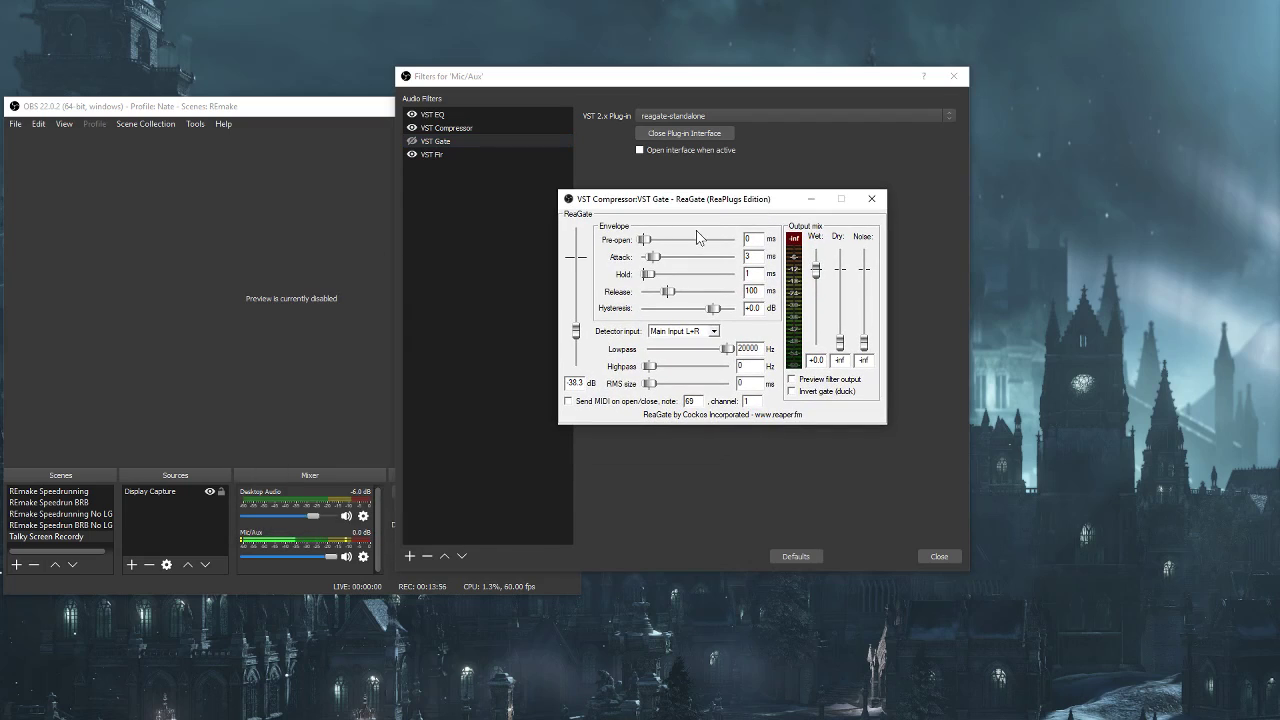
- Enable the VST Gate filter, examine ReaGate's threshold and envelope settings against the live microphone signal, and close the interface
{"action": "left_click", "coordinate": [410, 143]}
{"action": "left_click", "coordinate": [640, 132]}
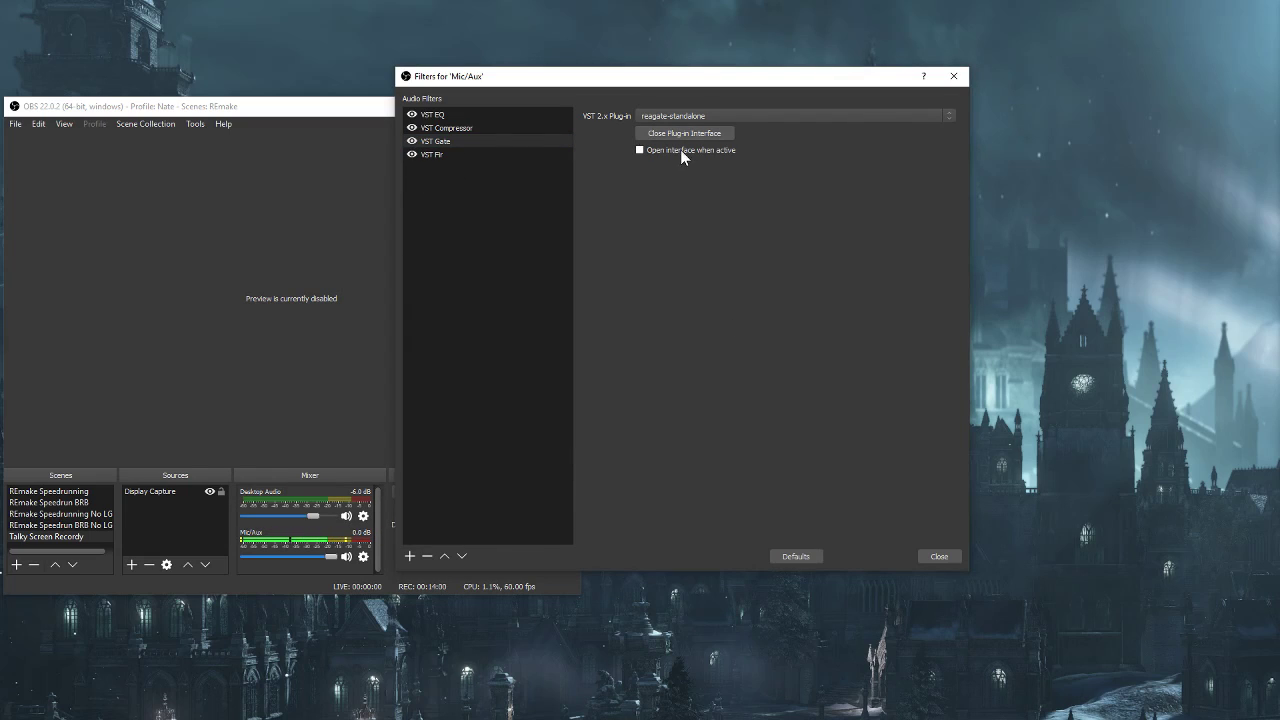
{"action": "left_click_drag", "start_coordinate": [412, 316], "coordinate": [692, 234]}
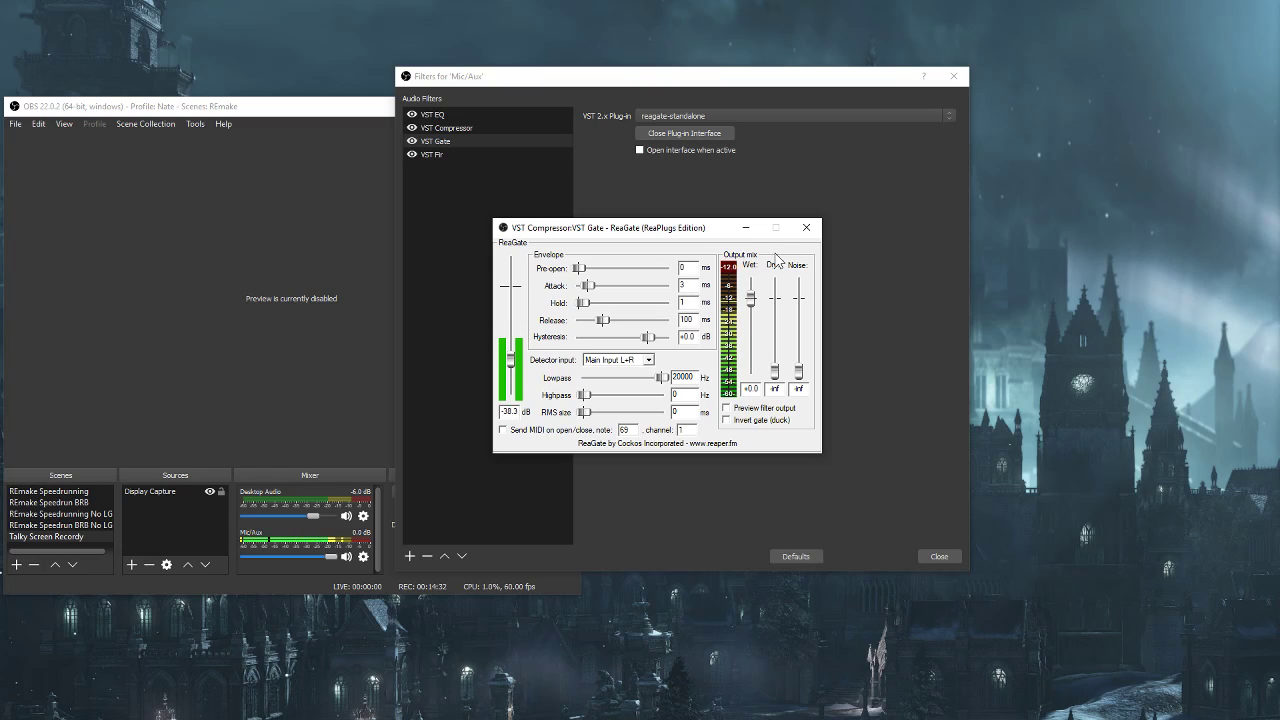
{"action": "left_click", "coordinate": [806, 230]}
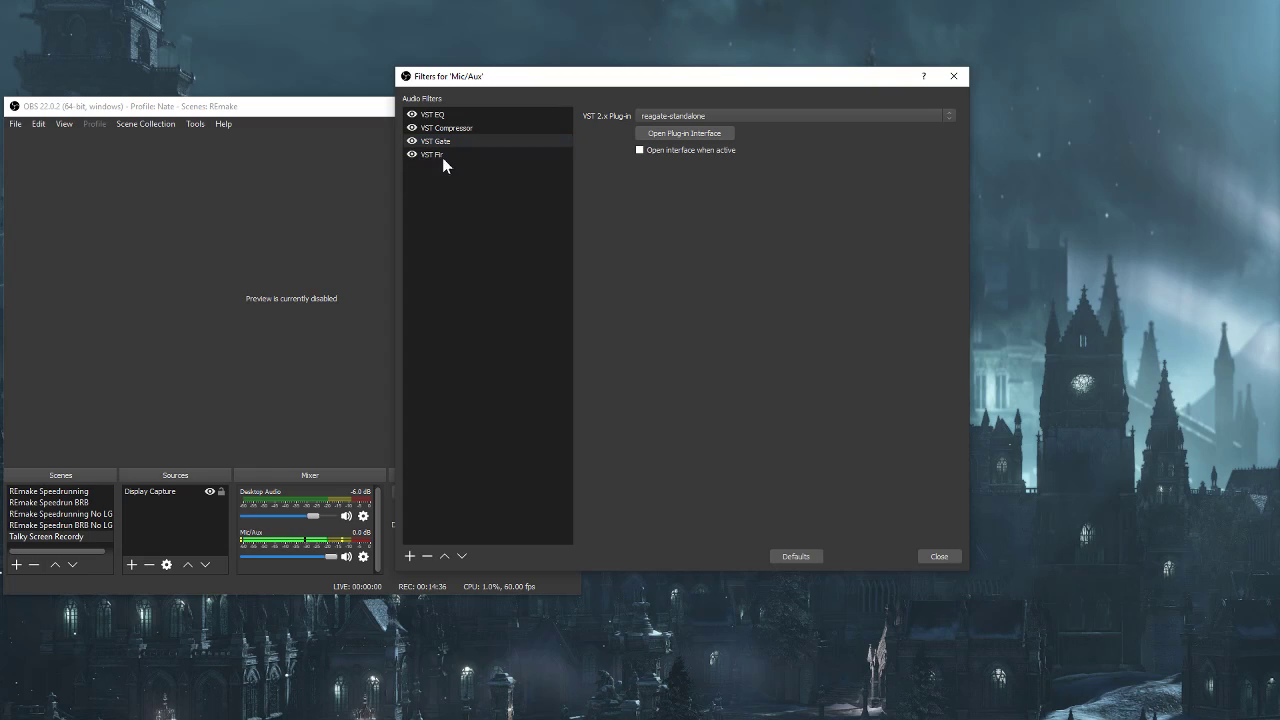
- Disable the VST Gate, VST EQ, VST Compressor and VST Fir filters and close the Mic/Aux filters window
{"action": "left_click", "coordinate": [411, 141]}
{"action": "left_click", "coordinate": [411, 115]}
{"action": "left_click", "coordinate": [411, 128]}
{"action": "left_click", "coordinate": [411, 154]}
{"action": "left_click", "coordinate": [924, 556]}
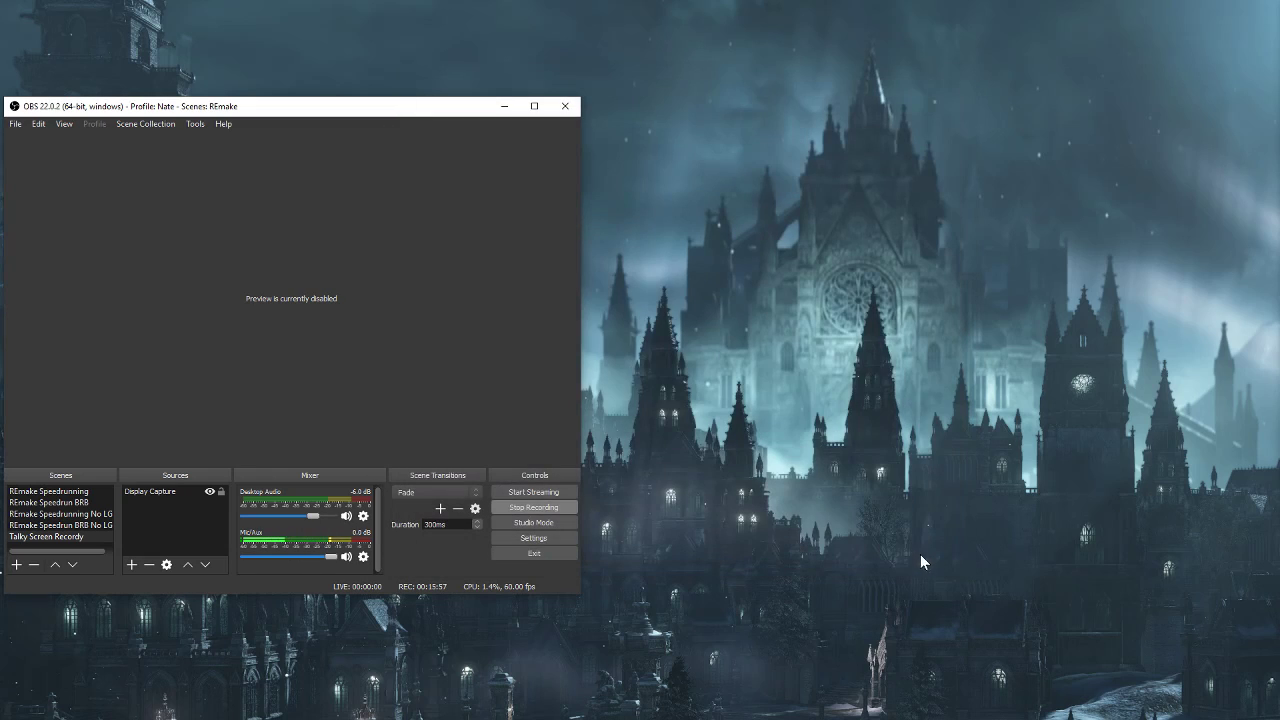
- Check the Advanced Audio Properties for the Desktop Audio and Mic/Aux sources and close them
{"action": "left_click", "coordinate": [363, 556]}
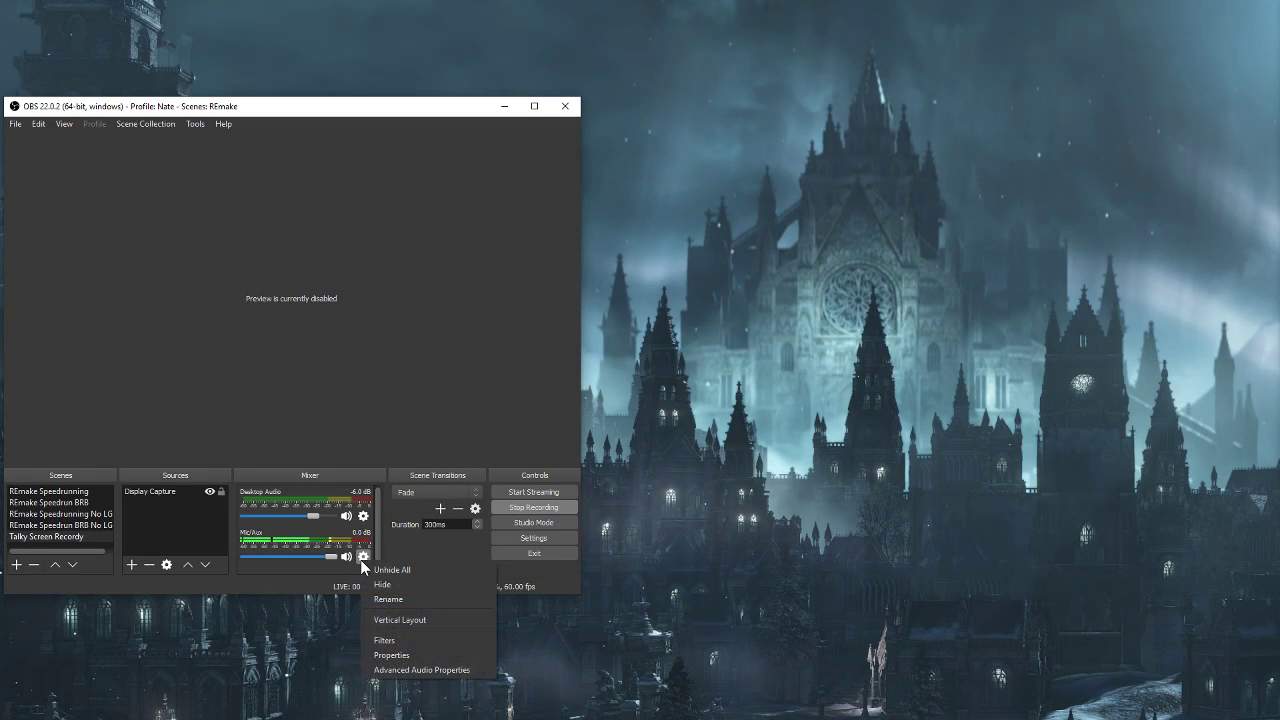
{"action": "left_click", "coordinate": [421, 670]}
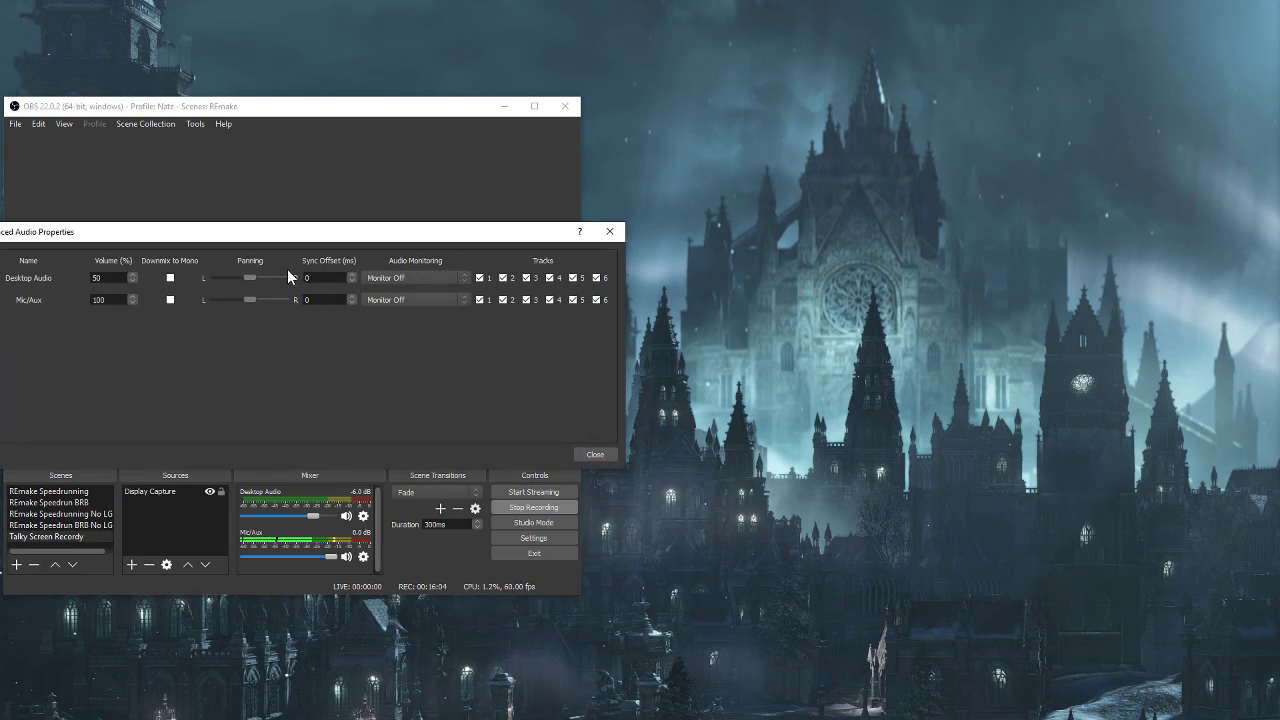
{"action": "left_click", "coordinate": [609, 231]}
- Reopen the Mic/Aux filters, re-enable the VST EQ, VST Compressor and VST Fir filters, and close the window
{"action": "left_click", "coordinate": [363, 556]}
{"action": "left_click", "coordinate": [398, 634]}
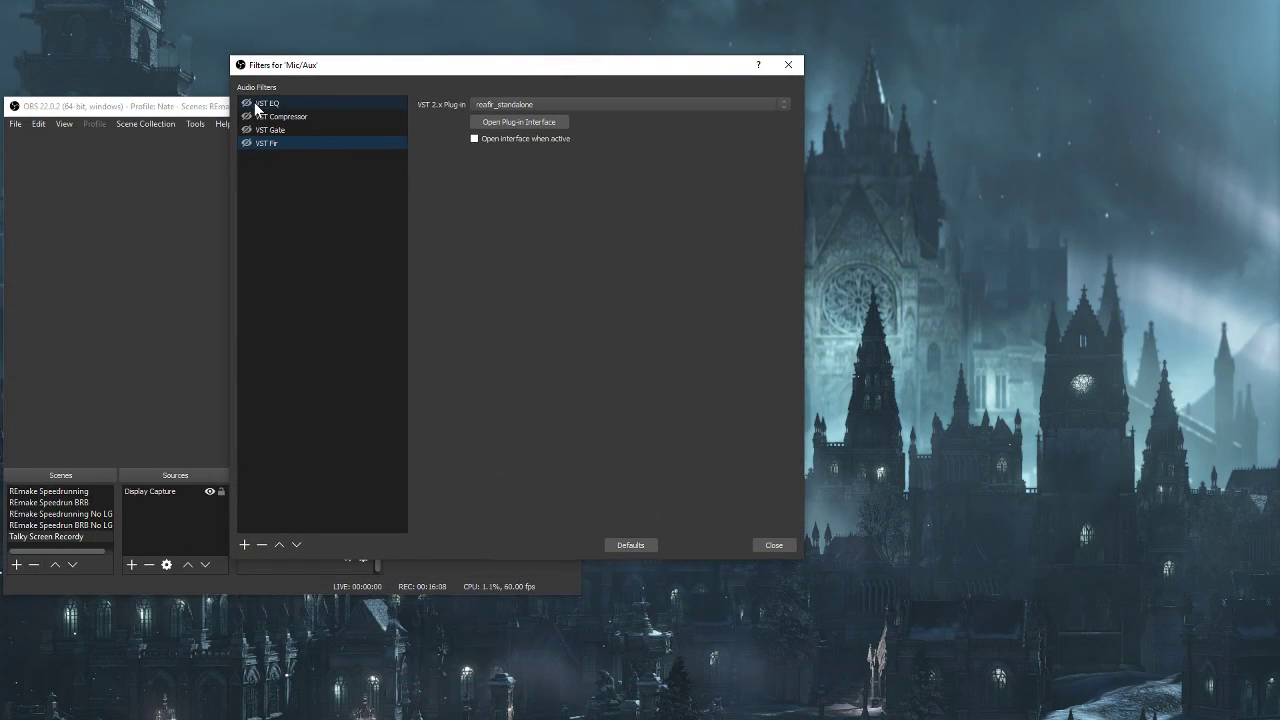
{"action": "left_click_drag", "start_coordinate": [378, 68], "coordinate": [583, 58]}
{"action": "left_click", "coordinate": [451, 106]}
{"action": "left_click", "coordinate": [451, 133]}
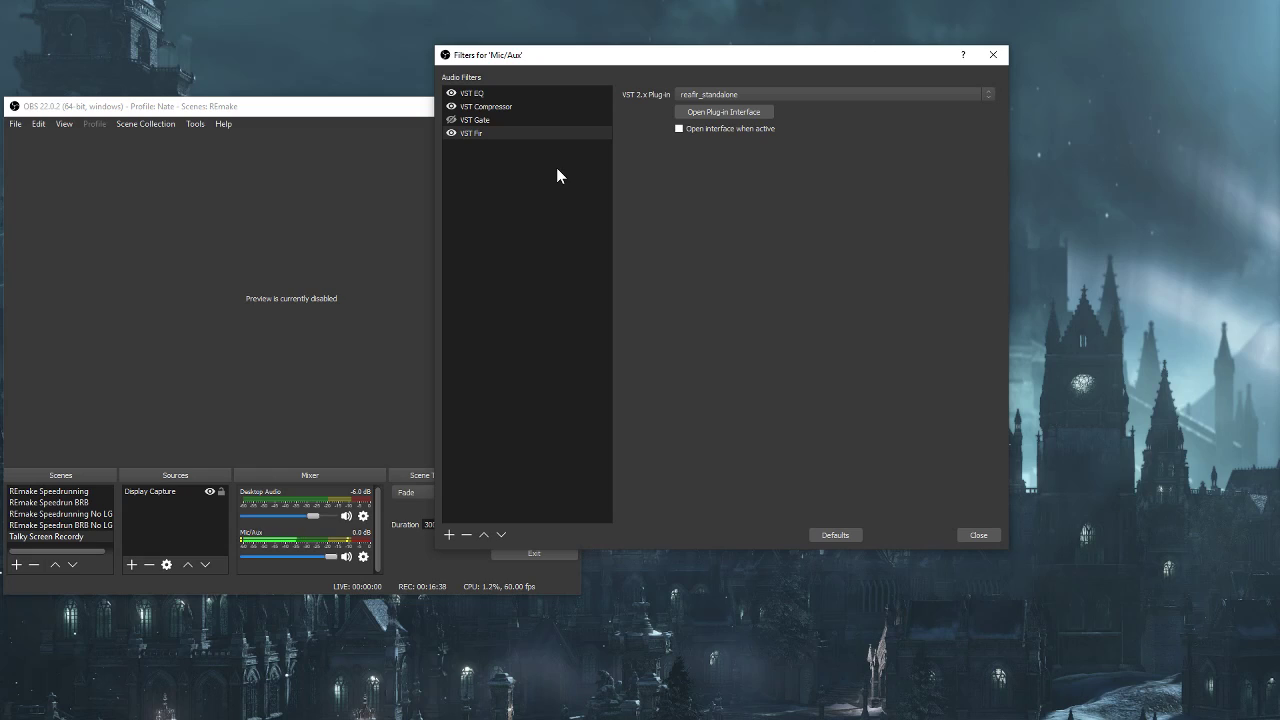
{"action": "left_click", "coordinate": [977, 534]}
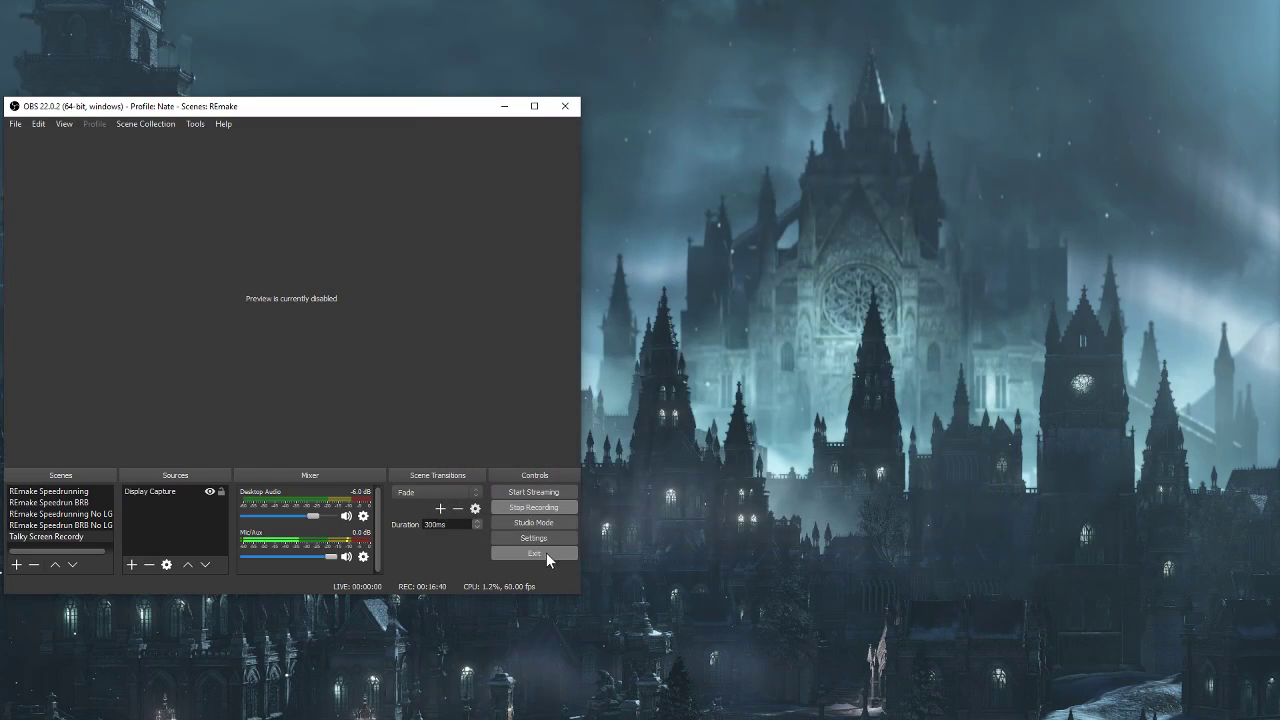